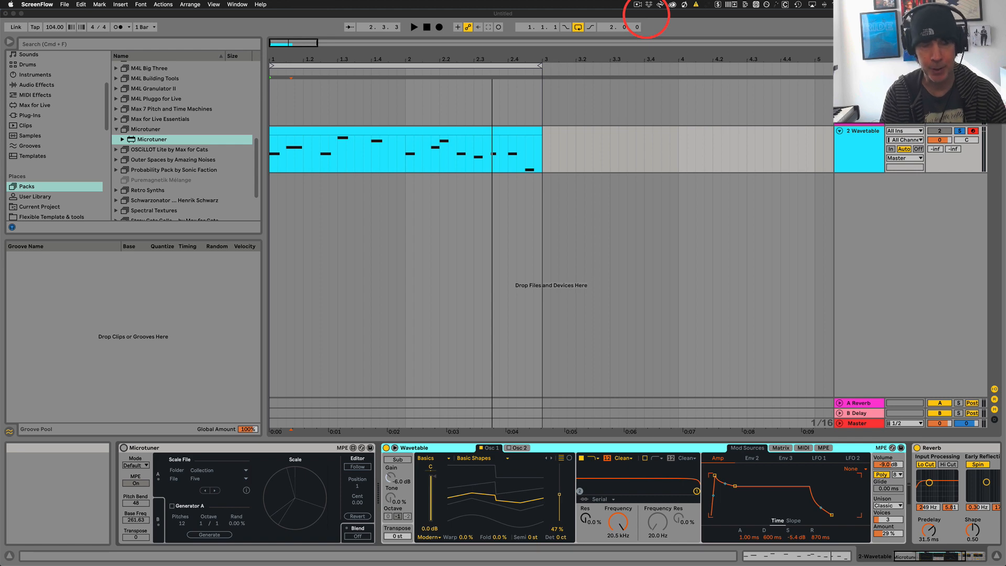
# Step: Switch to Chrome and examine the Microtuner pack page on the Ableton website
pyautogui.hotkey('ctrl', 'Left')
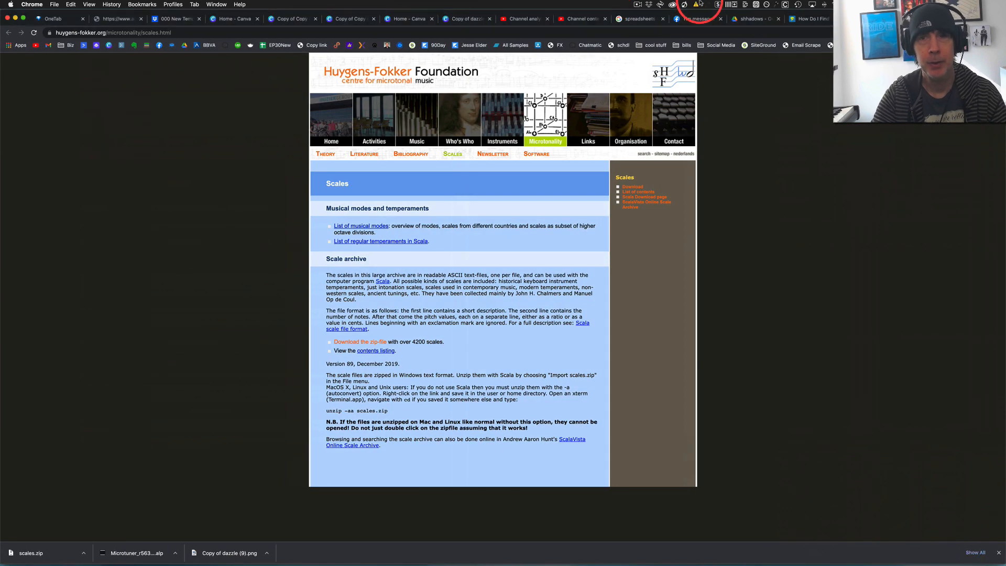
pyautogui.hotkey('ctrl', 'shift', 'Tab')
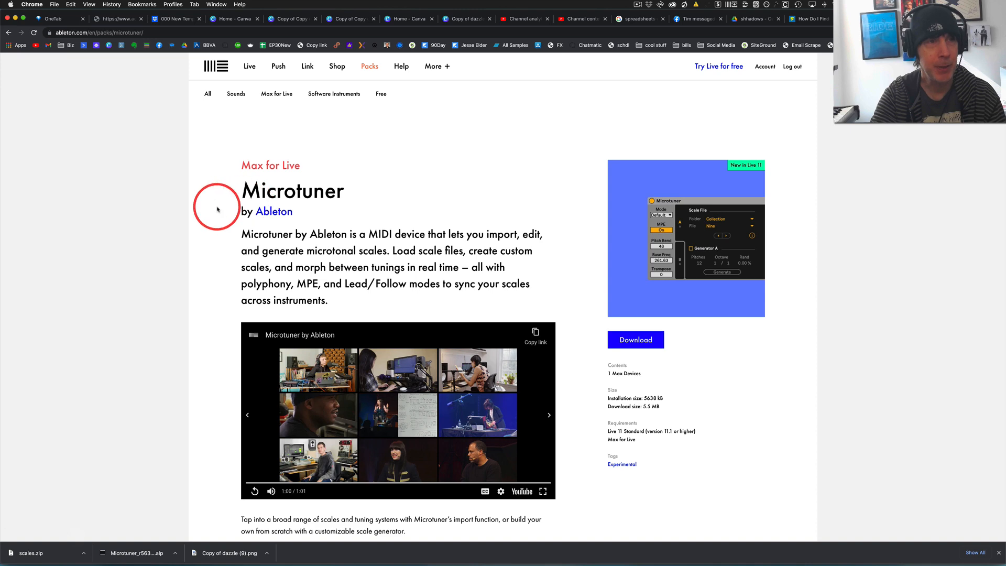
pyautogui.scroll(-1, 215, 210)
pyautogui.scroll(1, 215, 210)
pyautogui.scroll(-1, 246, 220)
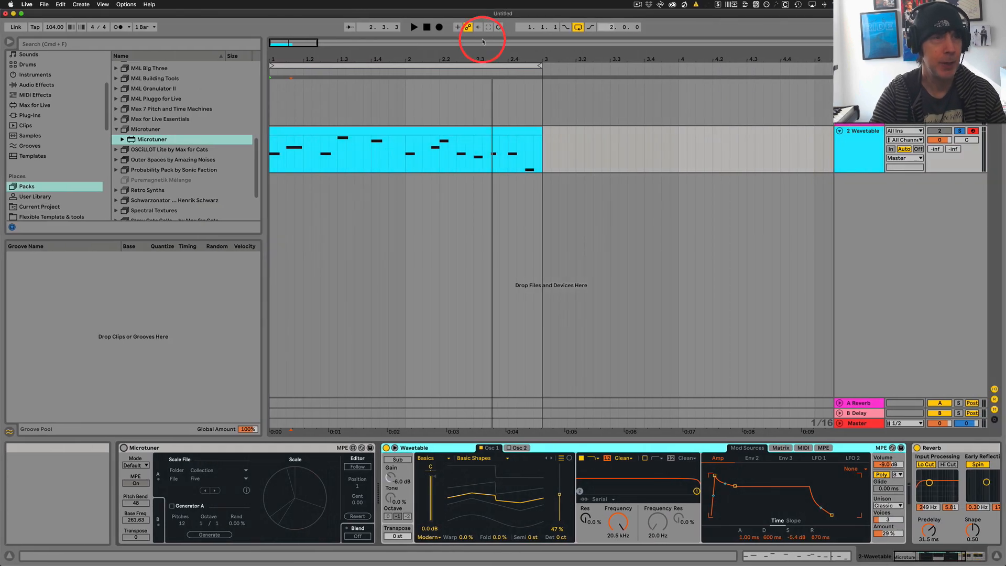
# Step: Switch to Live, review the Microtuner entry among the installed packs, and search the Max for Live devices for "micro"
pyautogui.click(26, 187)
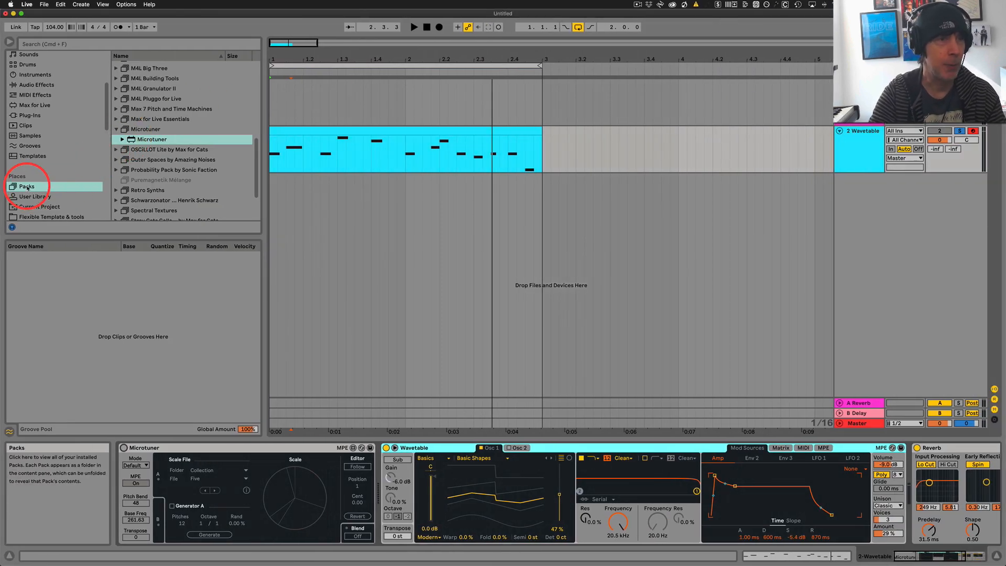
pyautogui.click(116, 129)
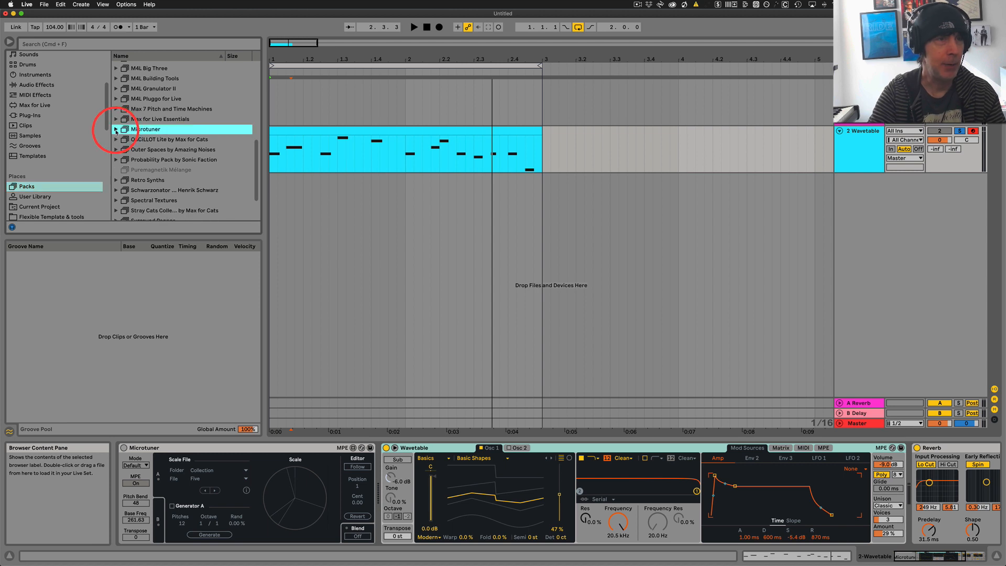
pyautogui.click(34, 106)
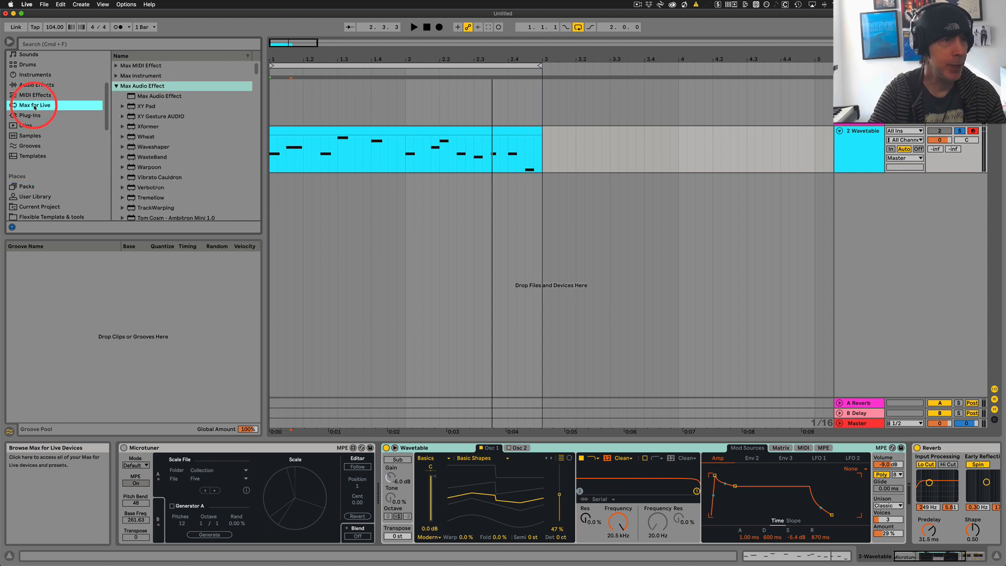
pyautogui.click(126, 45)
pyautogui.write('m')
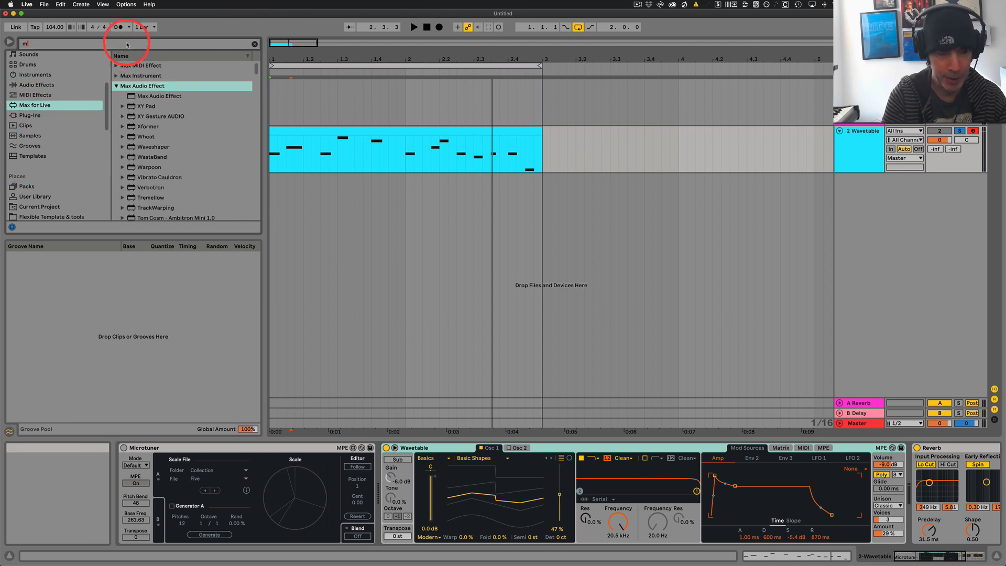
pyautogui.write('icro')
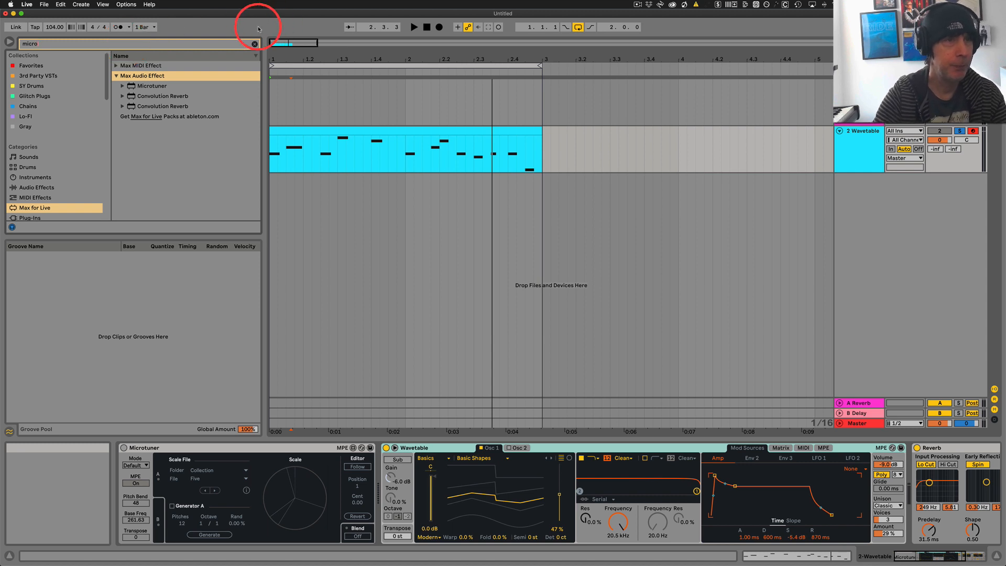
# Step: Try to add the Microtuner Max Audio Effect after Wavetable and move it ahead in the device chain
pyautogui.click(157, 86)
pyautogui.moveTo(161, 89)
pyautogui.mouseDown()
pyautogui.moveTo(377, 382)
pyautogui.moveTo(377, 498)
pyautogui.moveTo(901, 495)
pyautogui.mouseUp()
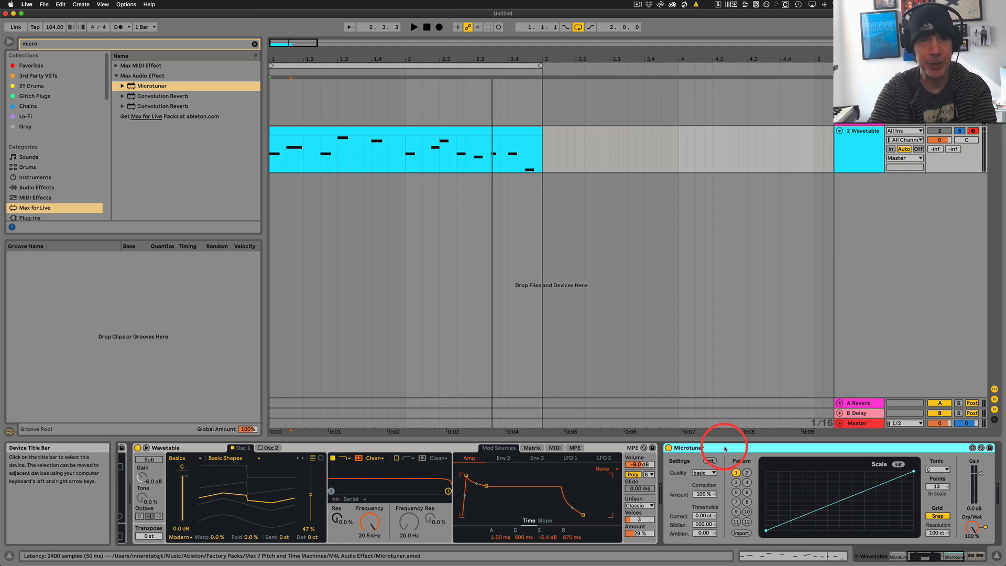
pyautogui.moveTo(725, 448); pyautogui.dragTo(368, 446)
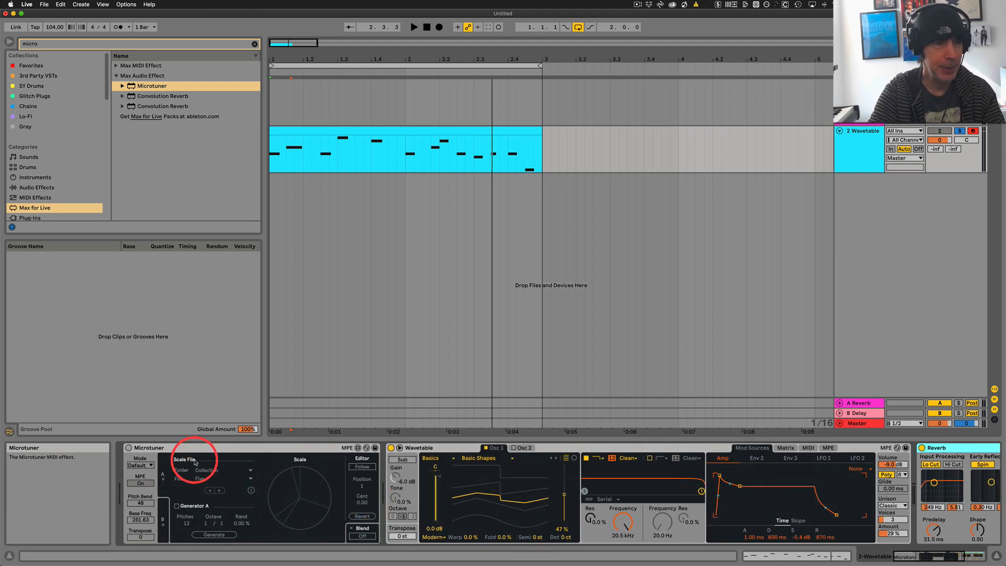
pyautogui.click(197, 448)
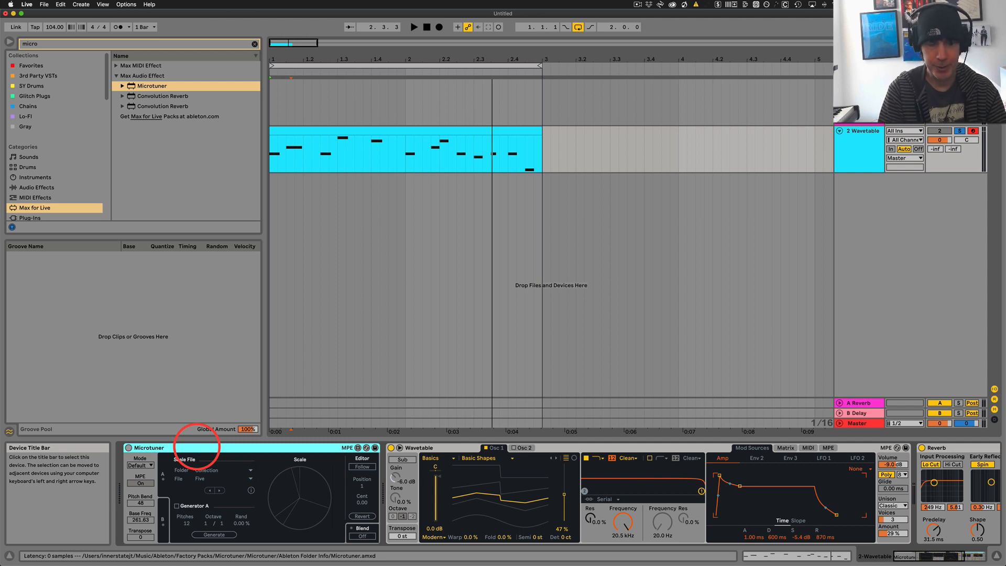
# Step: Switch to Chrome and open the Scala archive from the tuning files section of the Microtuner pack page
pyautogui.press('super+Tab')
pyautogui.scroll(-2, 169, 256)
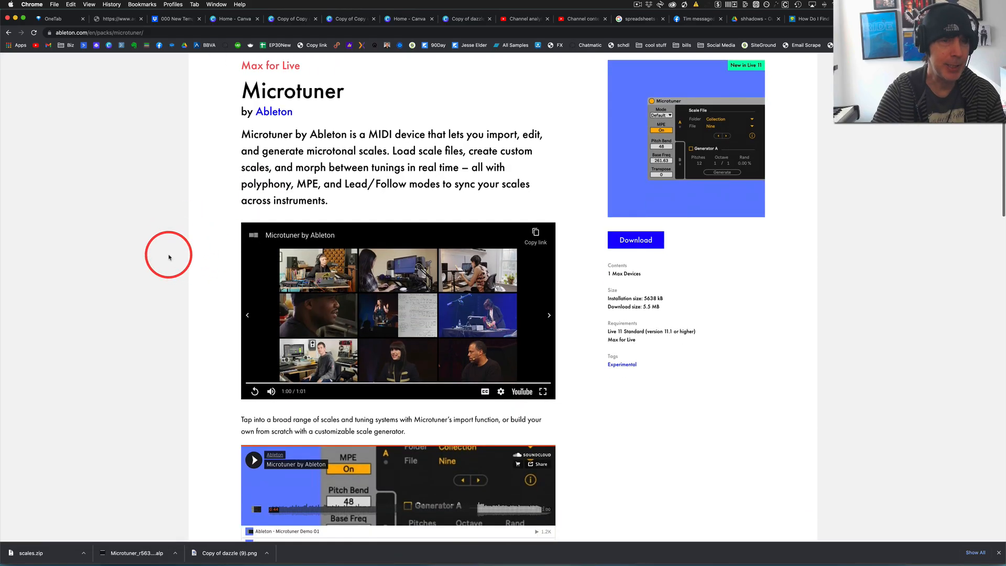
pyautogui.scroll(-5, 169, 256)
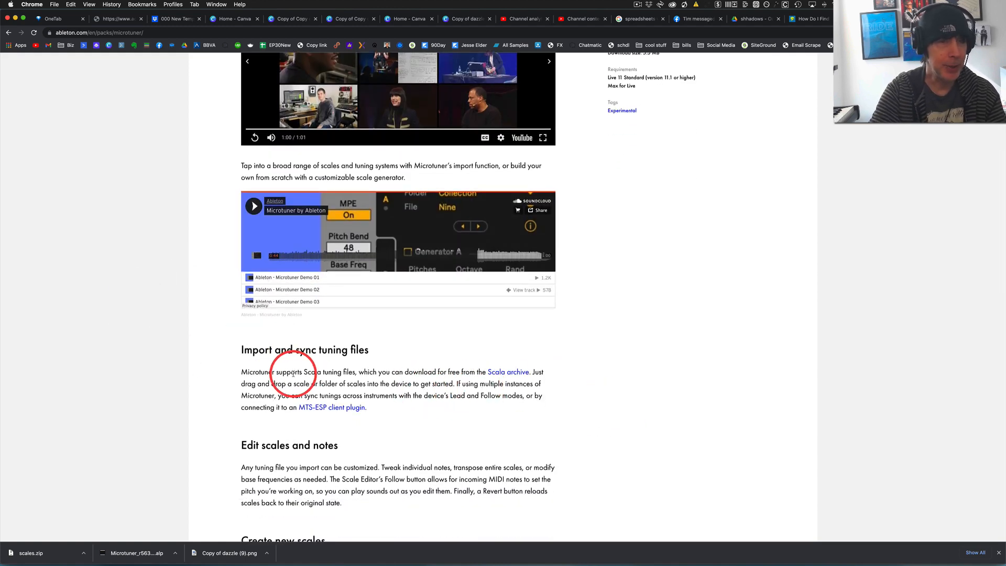
pyautogui.moveTo(304, 372); pyautogui.dragTo(355, 373)
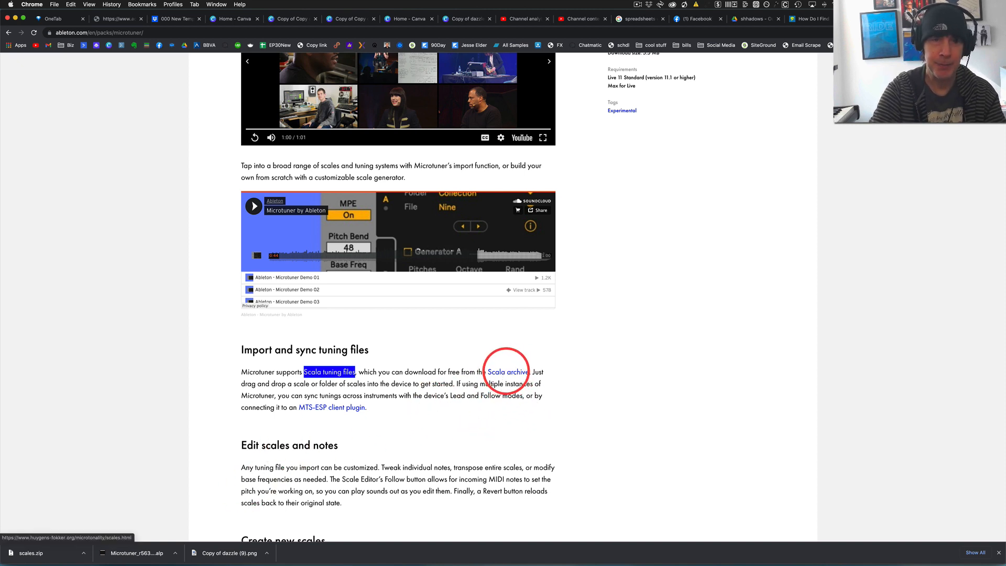
pyautogui.click(505, 372)
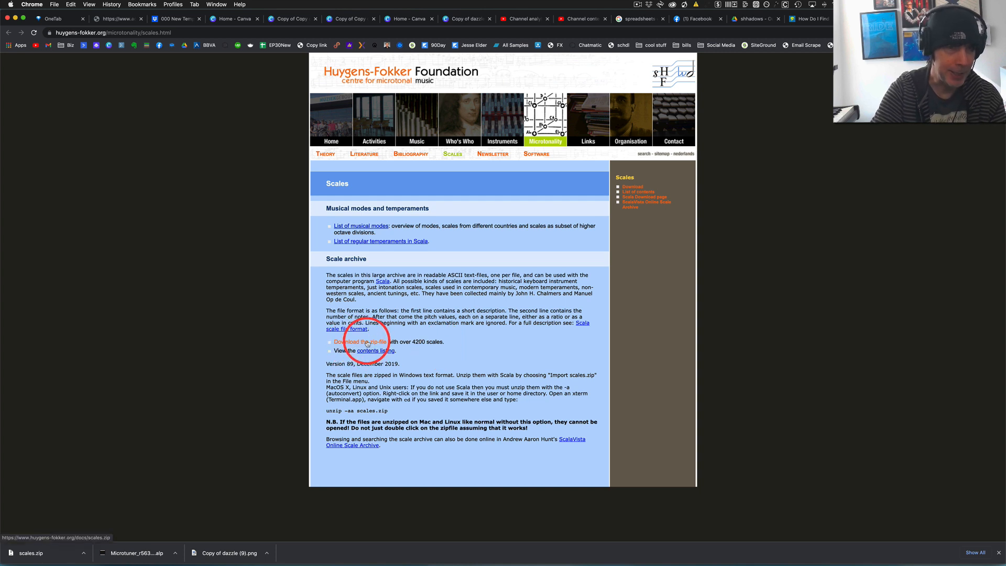
# Step: Switch to Finder and browse the .scl scale files inside the scl folder in Downloads
pyautogui.press('super+Tab')
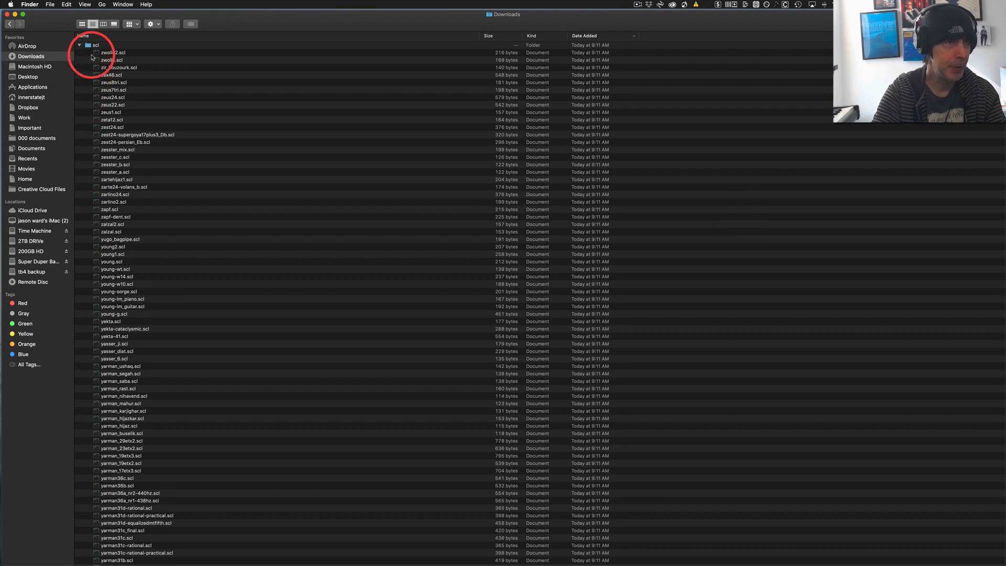
pyautogui.scroll(-2, 311, 188)
pyautogui.scroll(-20, 361, 271)
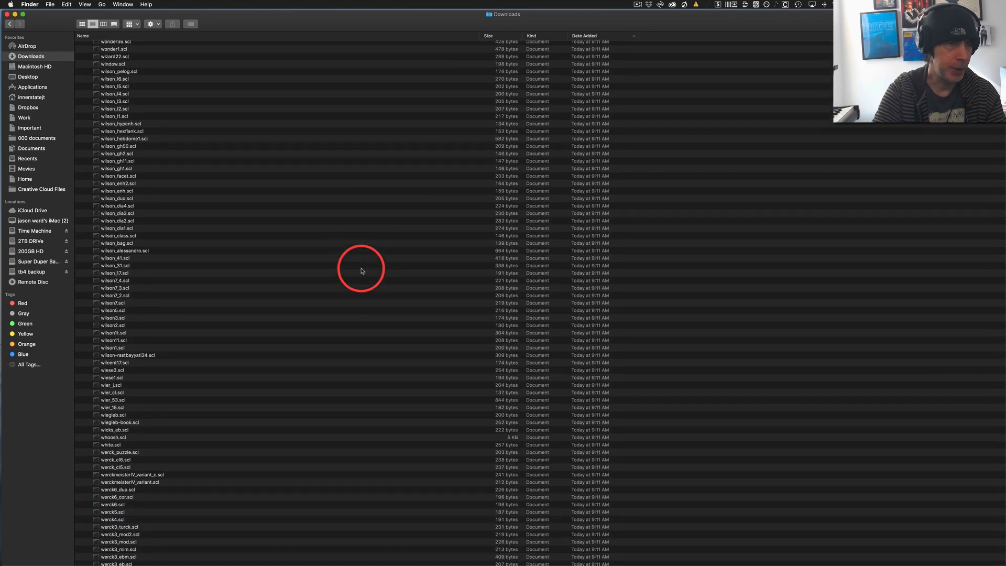
pyautogui.scroll(15, 361, 271)
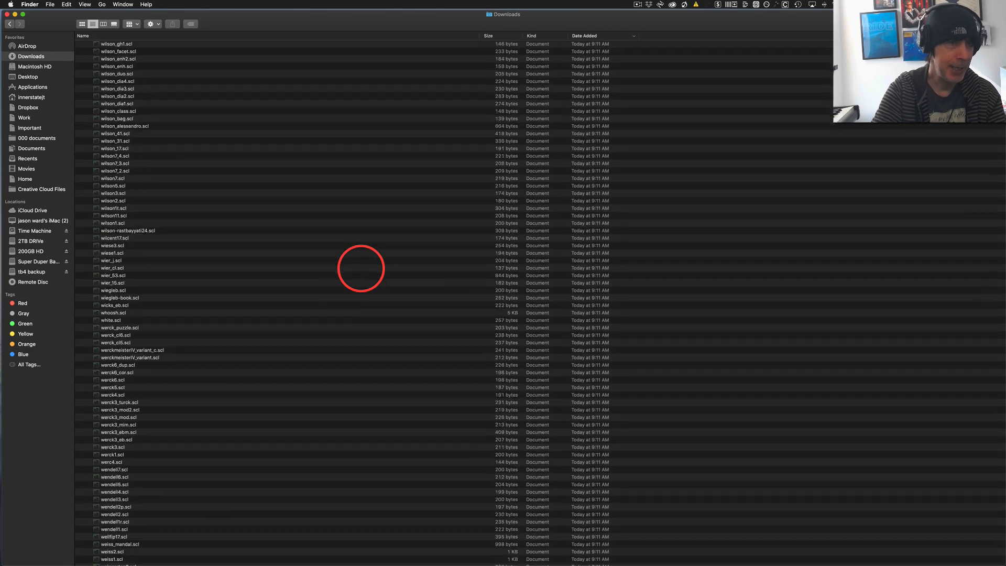
pyautogui.scroll(15, 361, 268)
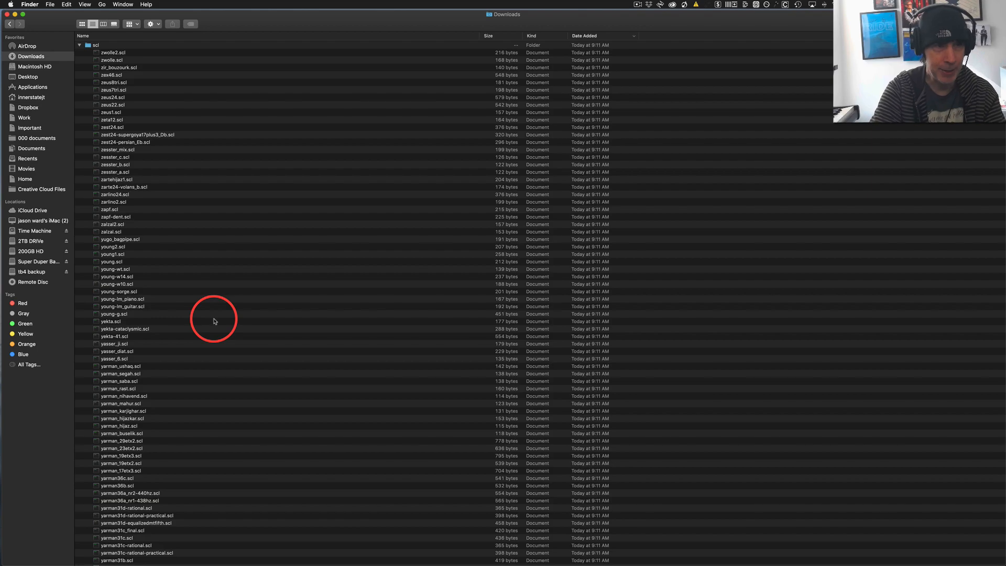
# Step: Switch to Live, show the notes of the Wavetable track's MIDI clip, and play it with Microtuner bypassed
pyautogui.press('super+Tab')
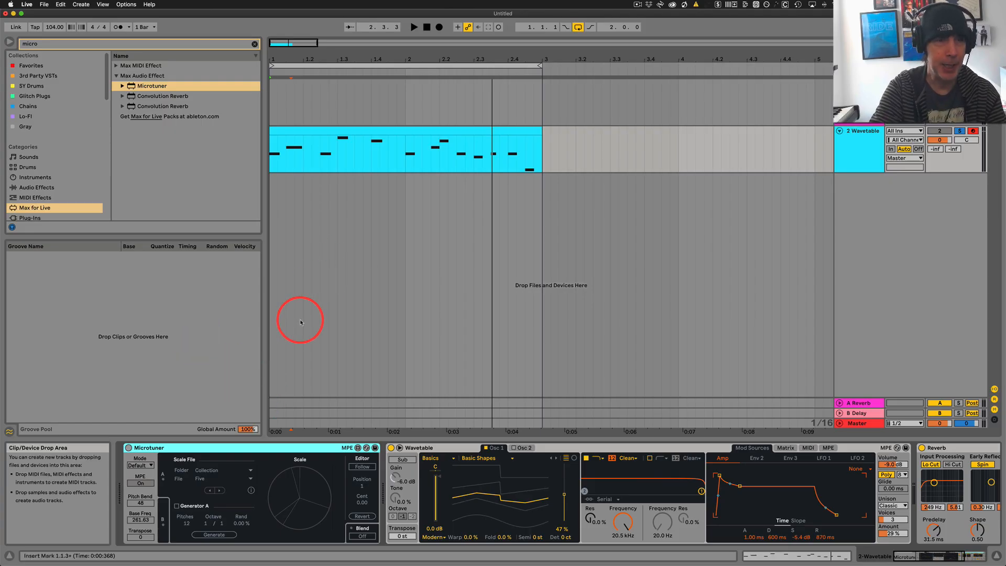
pyautogui.click(335, 133)
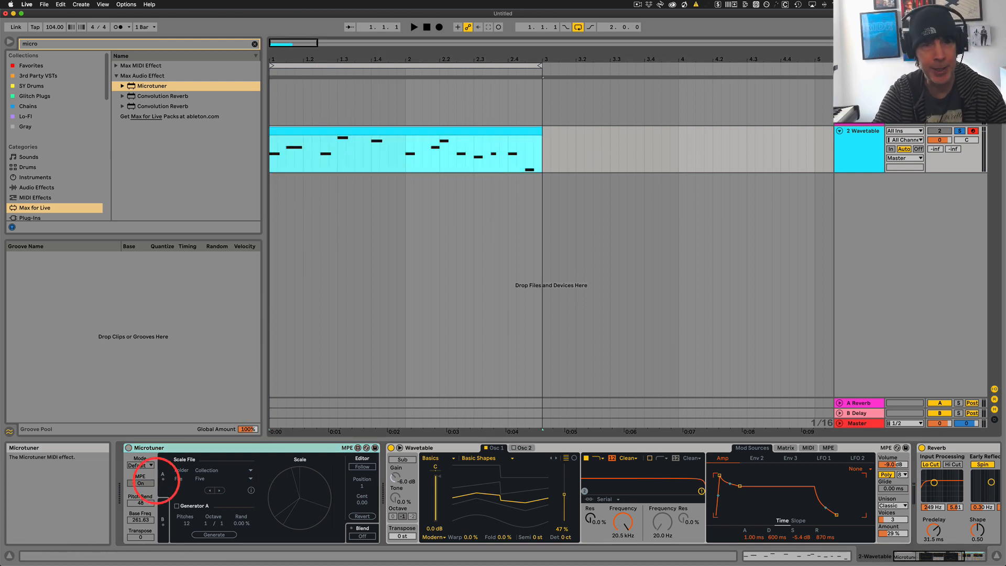
pyautogui.hotkey('shift', 'Tab')
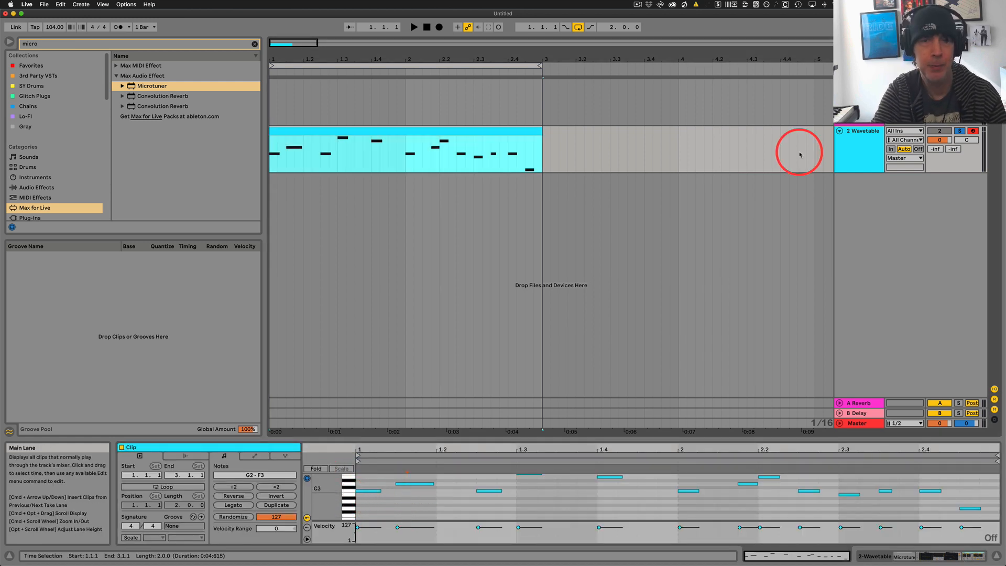
pyautogui.press('space')
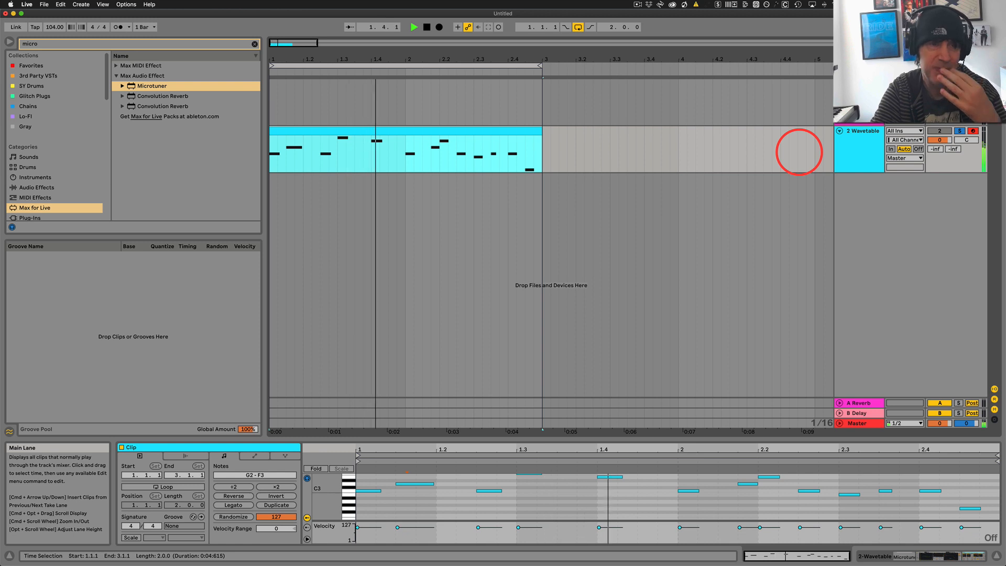
pyautogui.click(849, 157)
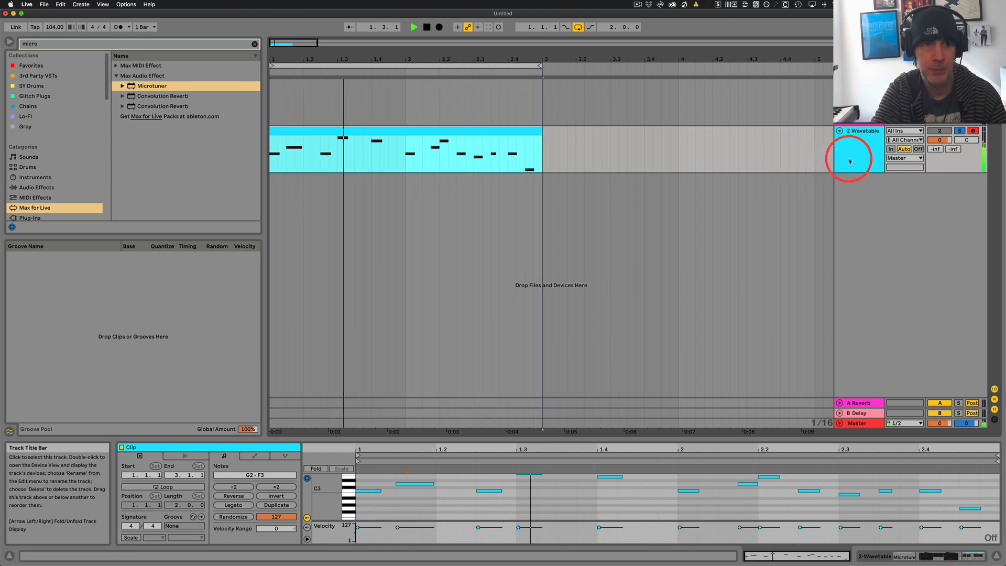
pyautogui.press('space')
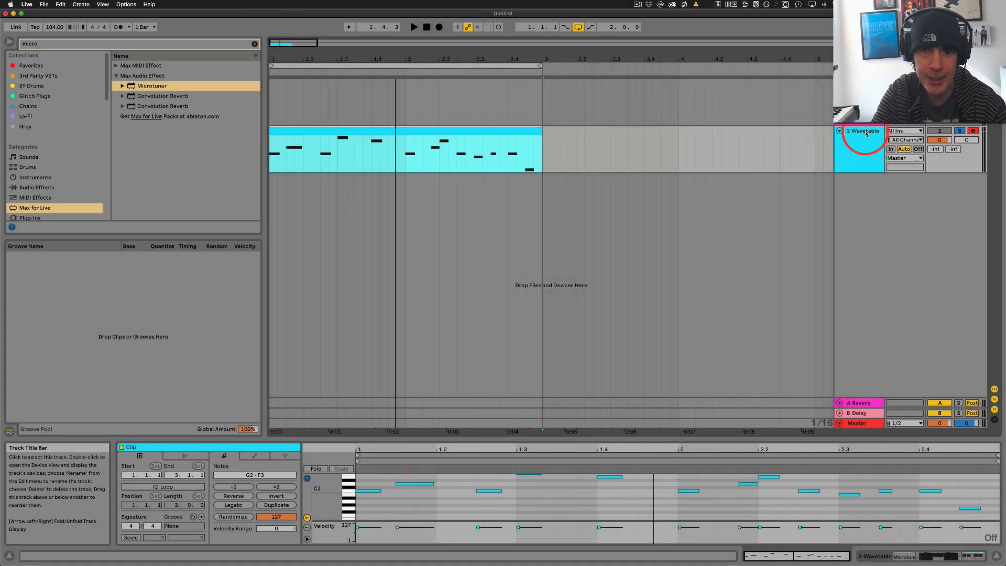
# Step: Activate Microtuner in the Wavetable track's device chain and view its available scale files and folders
pyautogui.doubleClick(866, 134)
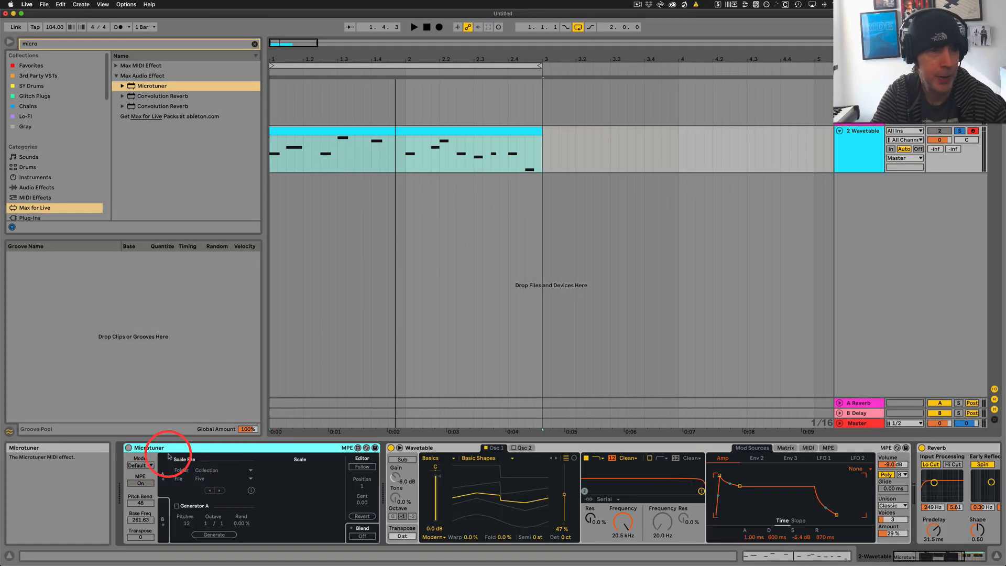
pyautogui.click(128, 448)
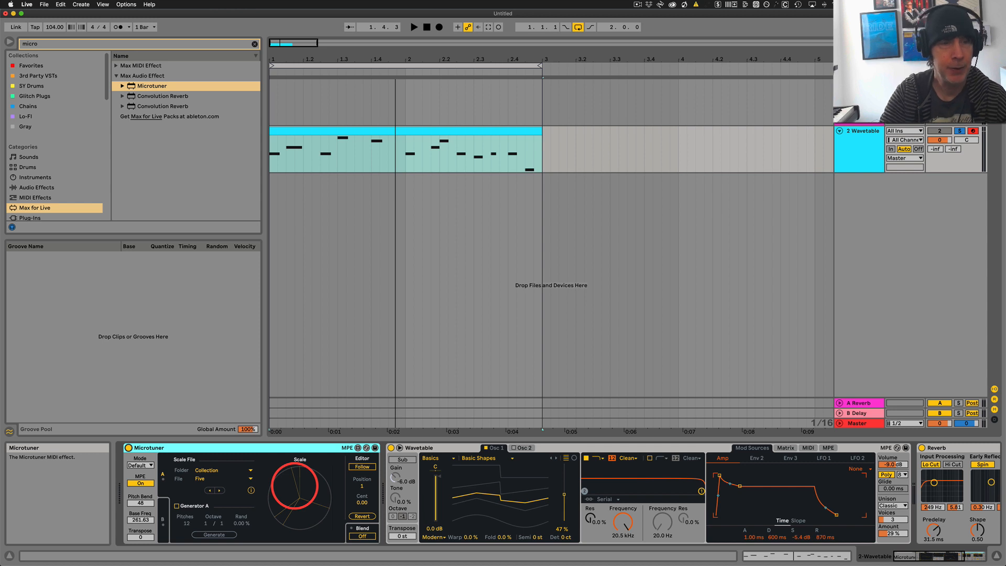
pyautogui.click(241, 479)
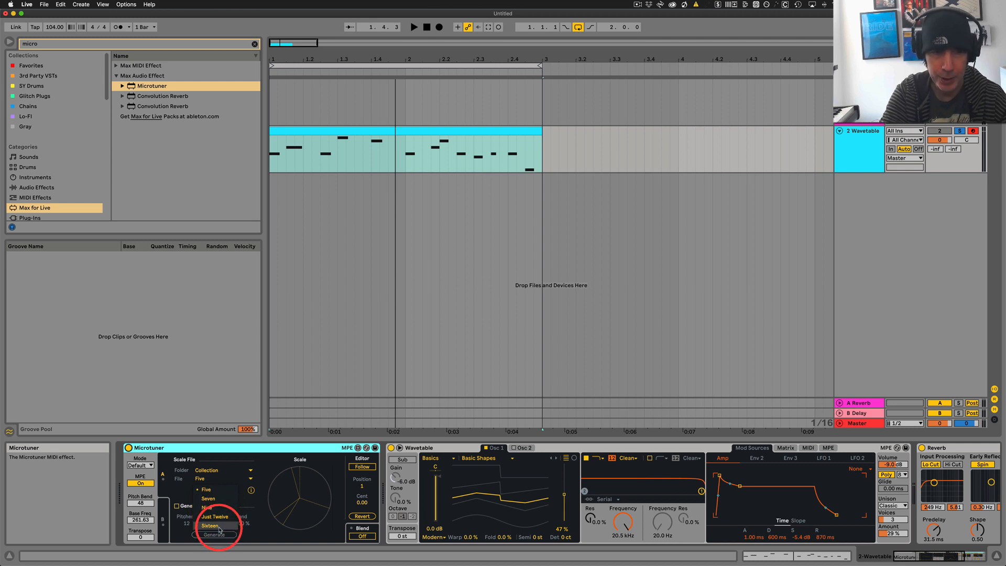
pyautogui.click(226, 470)
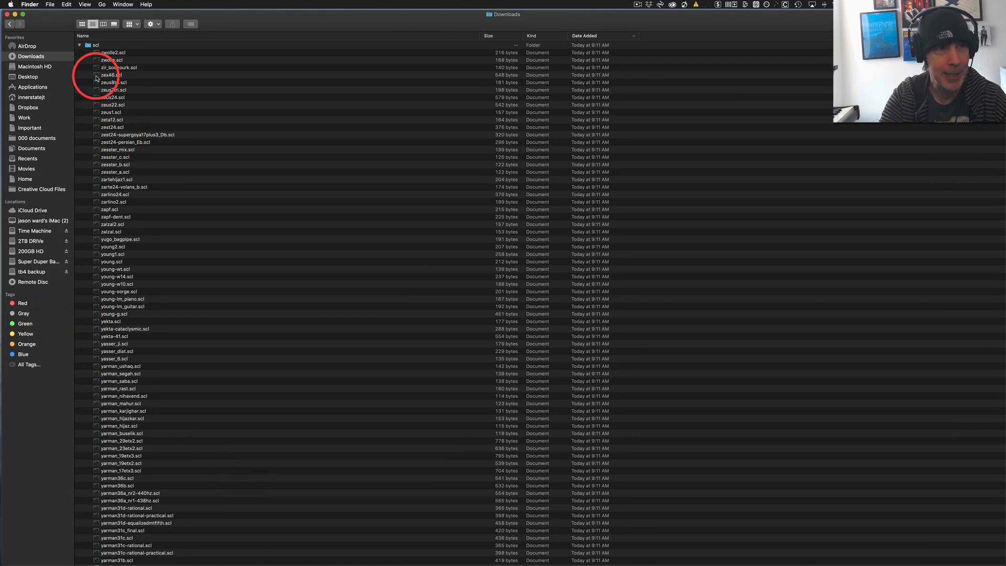
# Step: Load zex46.scl from the scl folder in Finder into Microtuner's scale A and compare it with scale B
pyautogui.moveTo(95, 46); pyautogui.dragTo(300, 499)
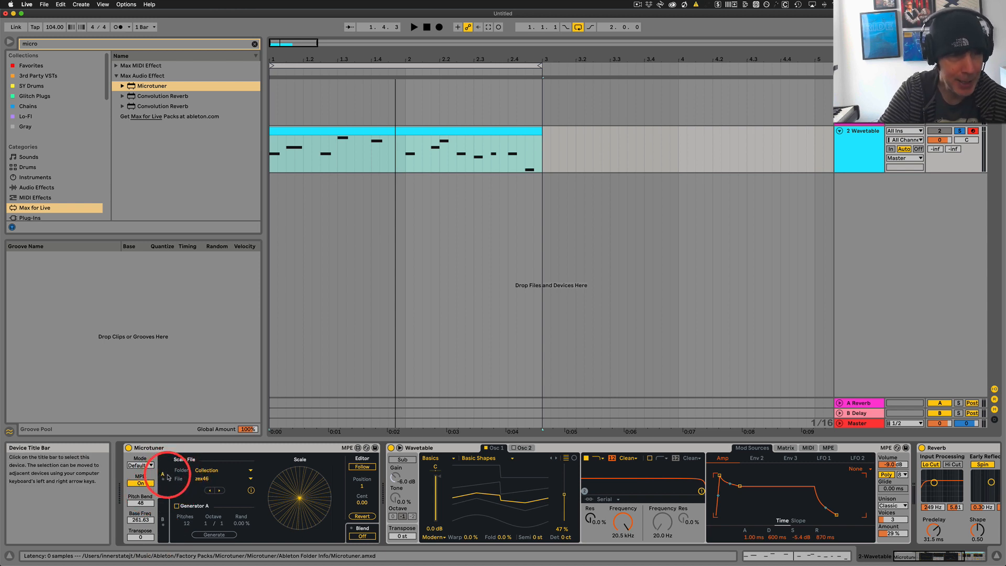
pyautogui.click(164, 511)
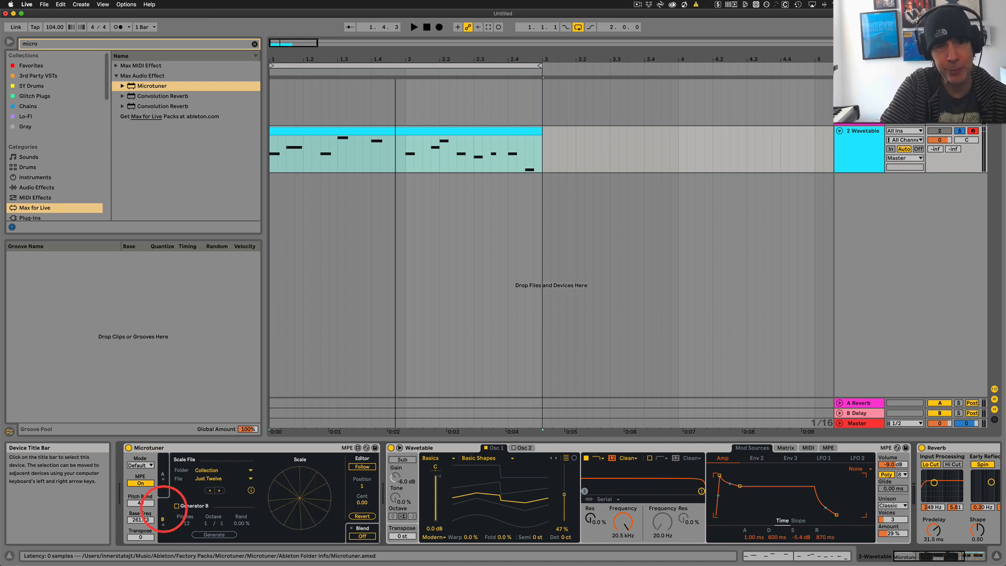
pyautogui.click(165, 488)
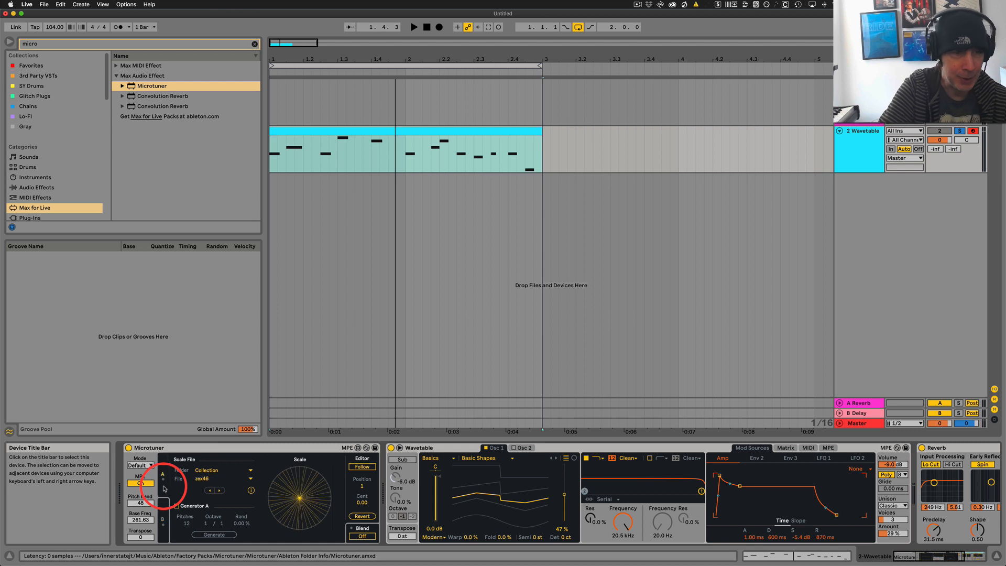
# Step: View Microtuner's scale file list, and enable Generator B on scale B with 8 pitches
pyautogui.click(251, 479)
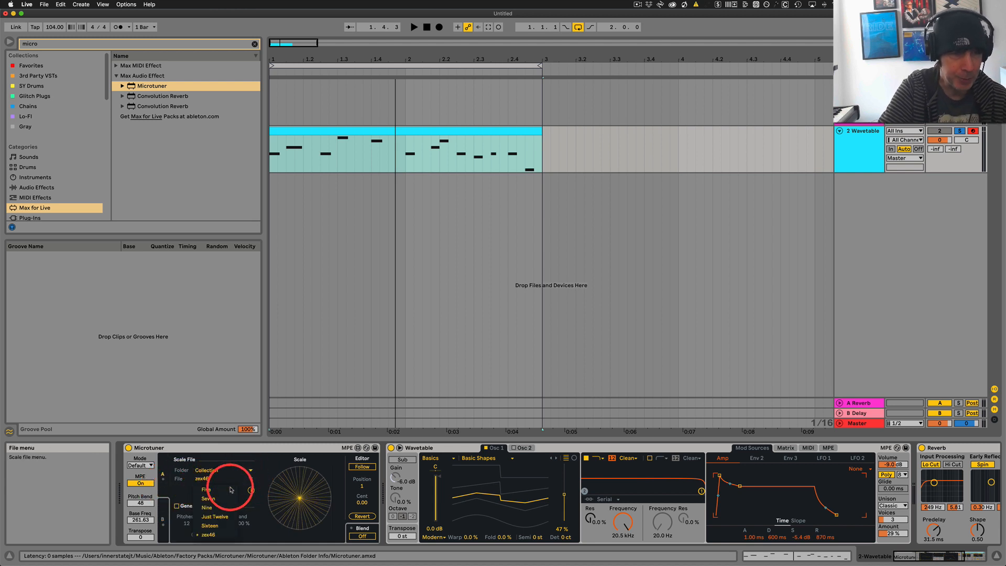
pyautogui.click(214, 517)
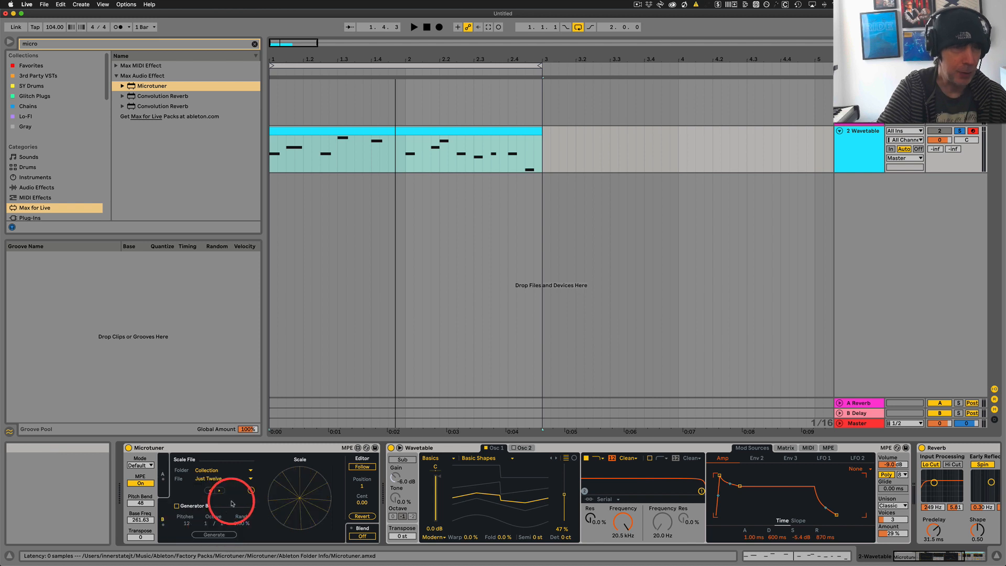
pyautogui.click(176, 506)
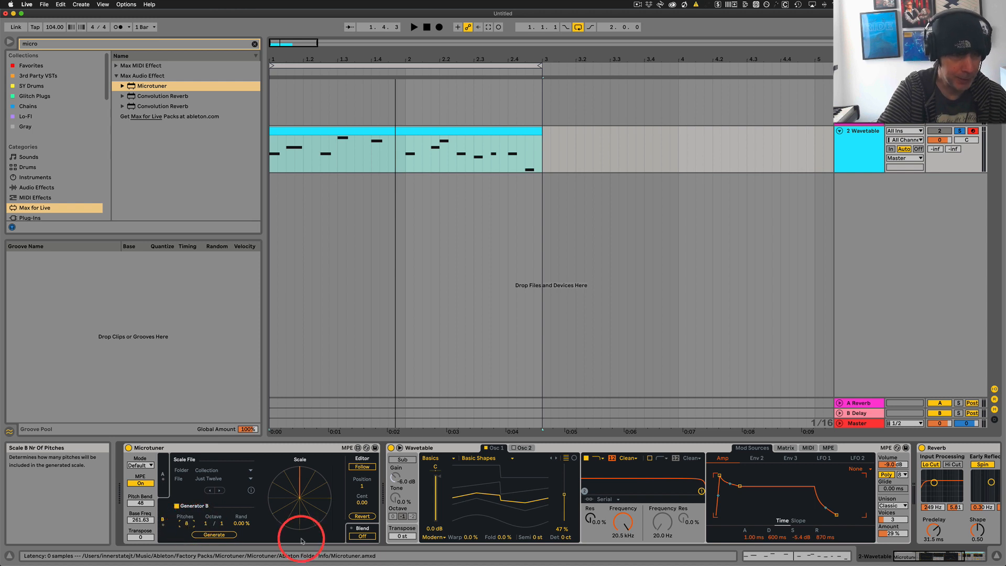
# Step: Set Generator B's randomness to 11%, generate the 8-pitch scale, and compare scale B with scale A
pyautogui.moveTo(242, 523); pyautogui.dragTo(241, 516)
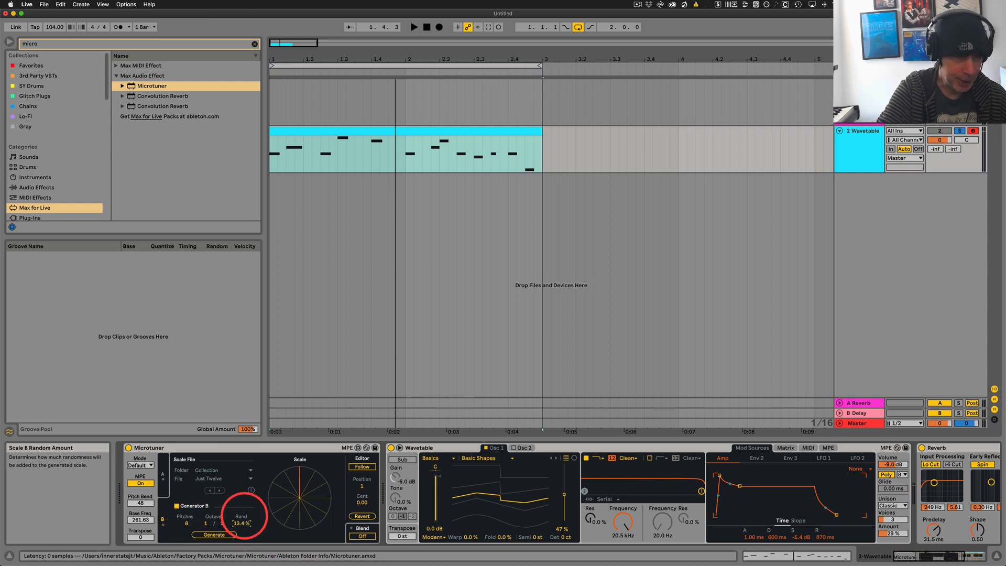
pyautogui.click(215, 534)
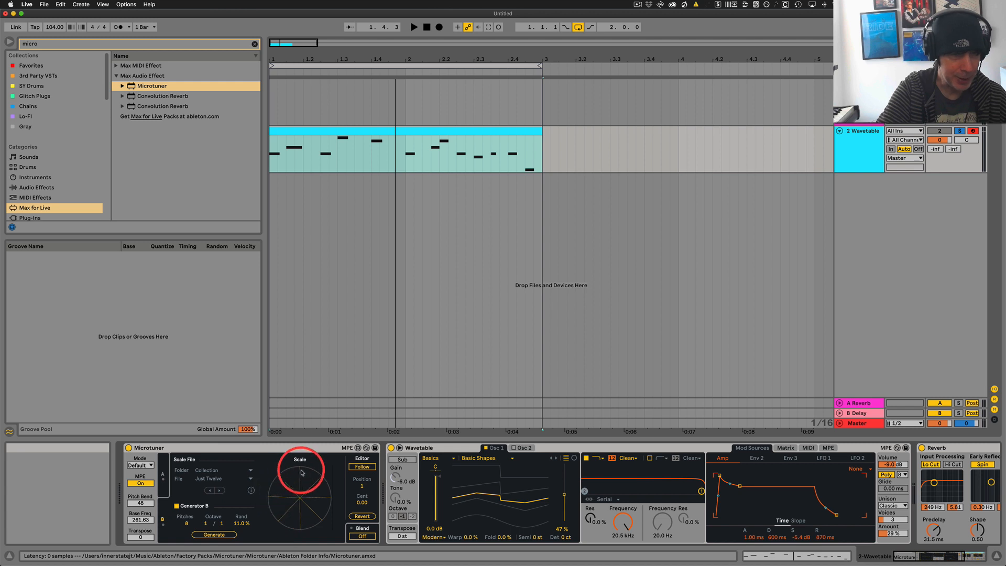
pyautogui.click(163, 482)
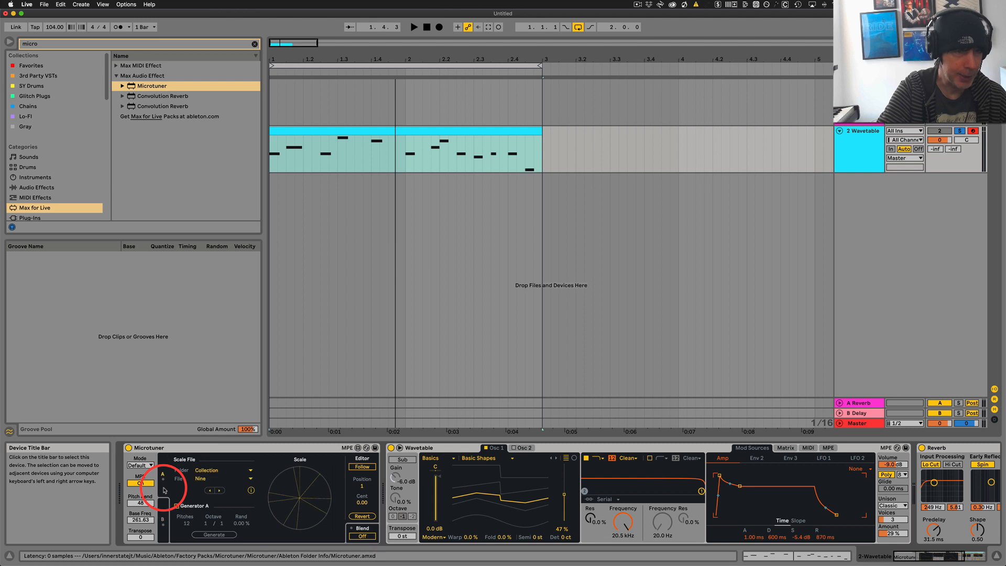
pyautogui.click(162, 519)
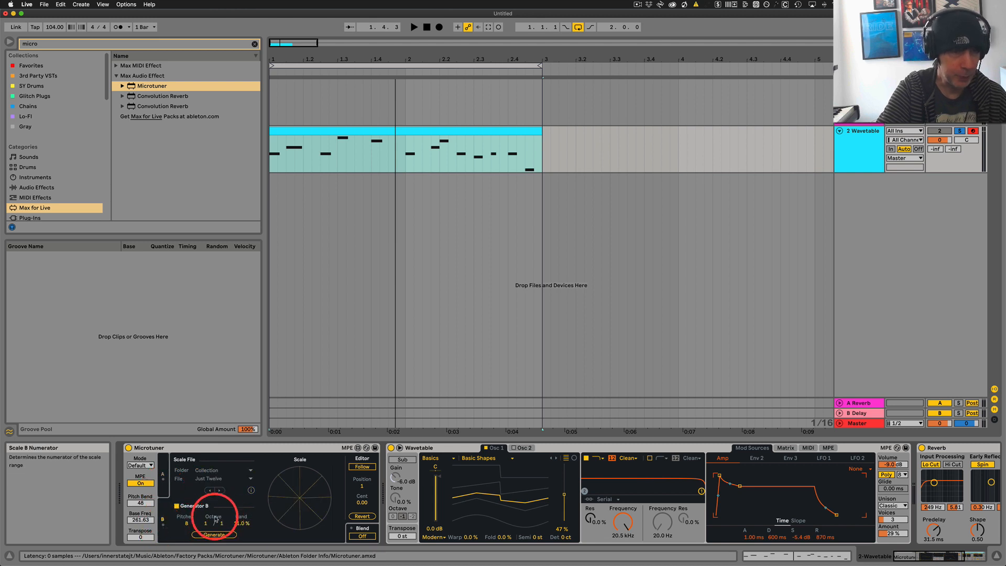
# Step: Turn off Generator B so scale B uses its Just Twelve file, and view the available scale files
pyautogui.click(176, 505)
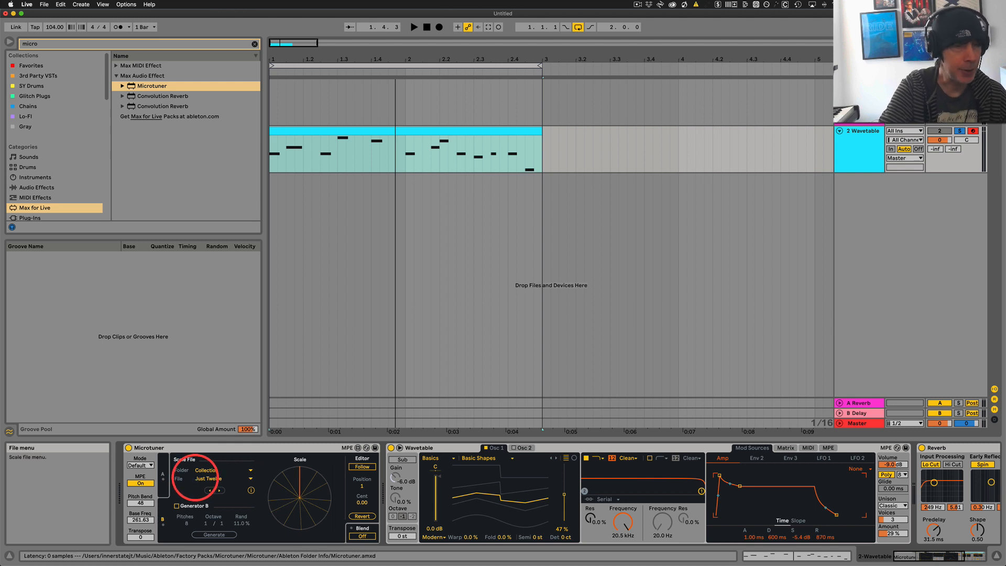
pyautogui.click(209, 479)
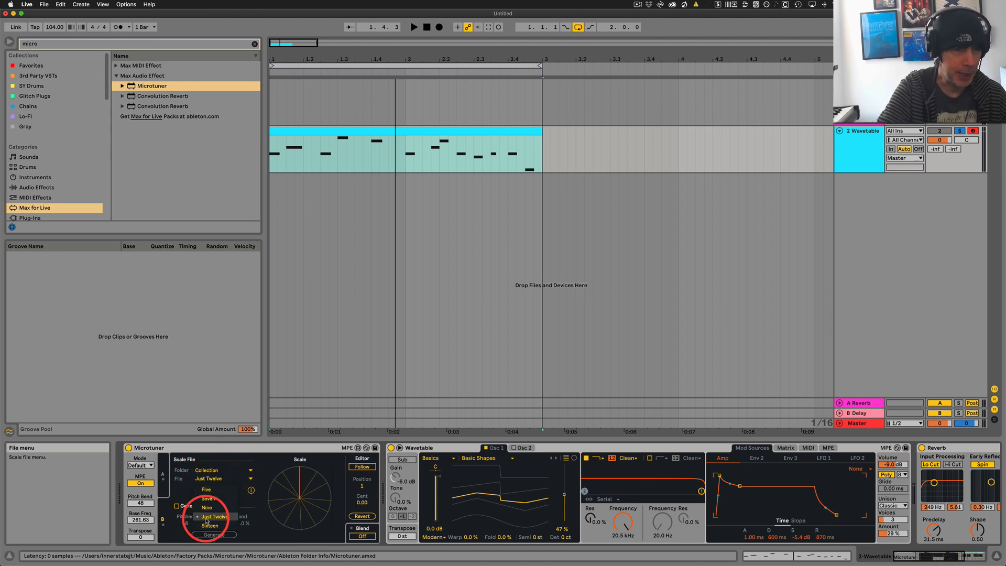
pyautogui.click(182, 489)
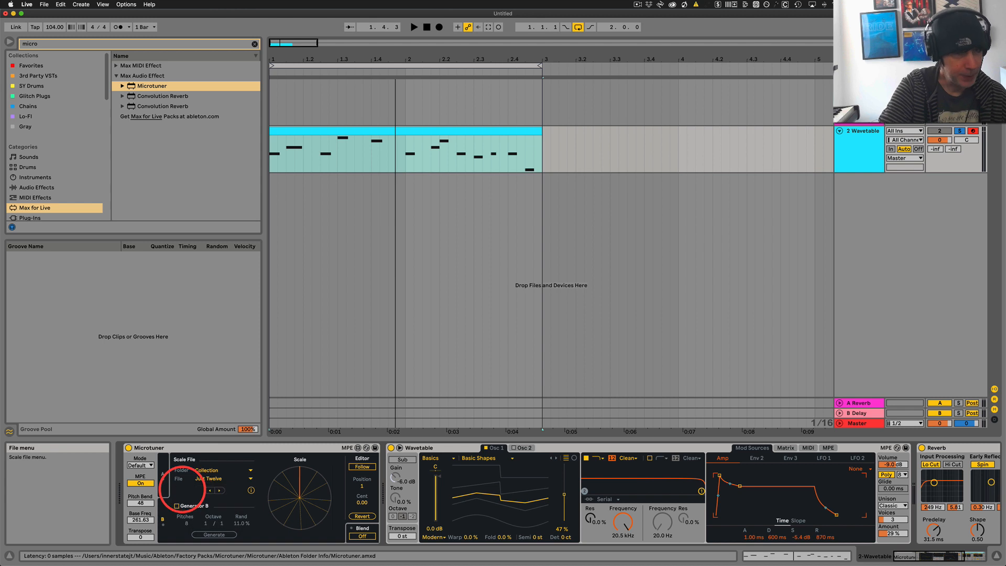
# Step: Detune pitch position 3 of scale A to 49.81 cents
pyautogui.click(163, 467)
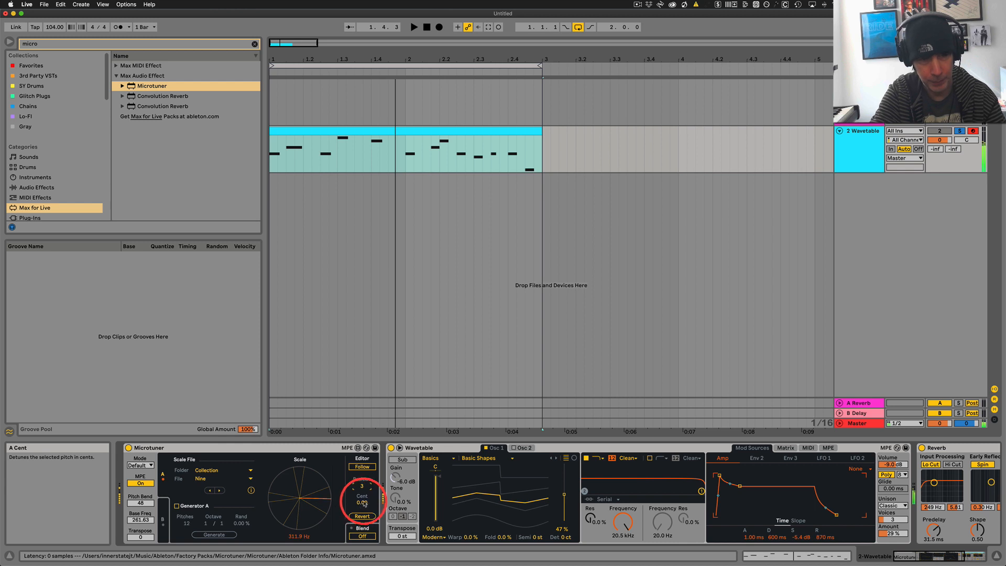
pyautogui.moveTo(362, 500); pyautogui.dragTo(363, 501)
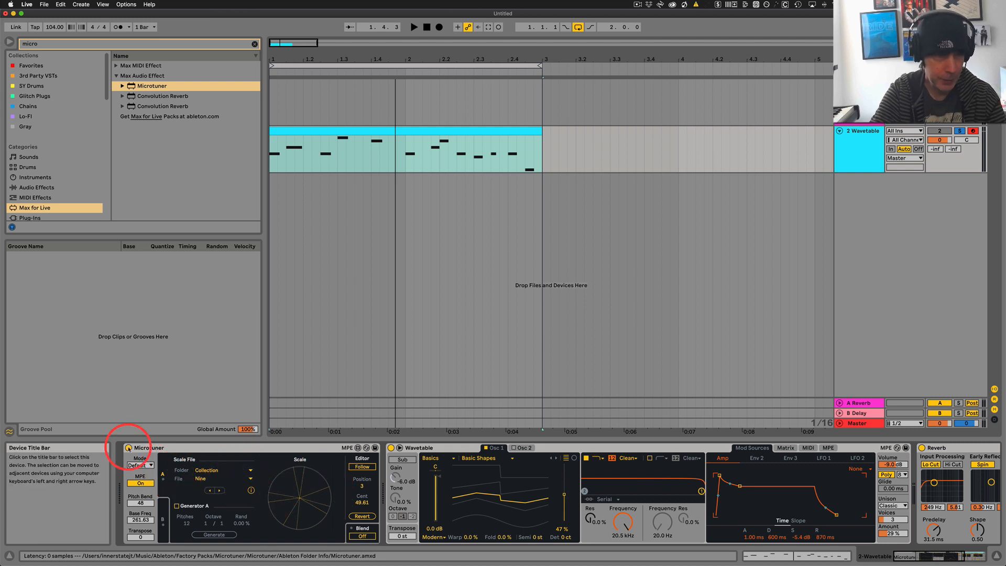
# Step: Play the Wavetable clip with Microtuner bypassed and with it reactivated to compare the tunings, and stop playback
pyautogui.click(128, 448)
pyautogui.click(343, 131)
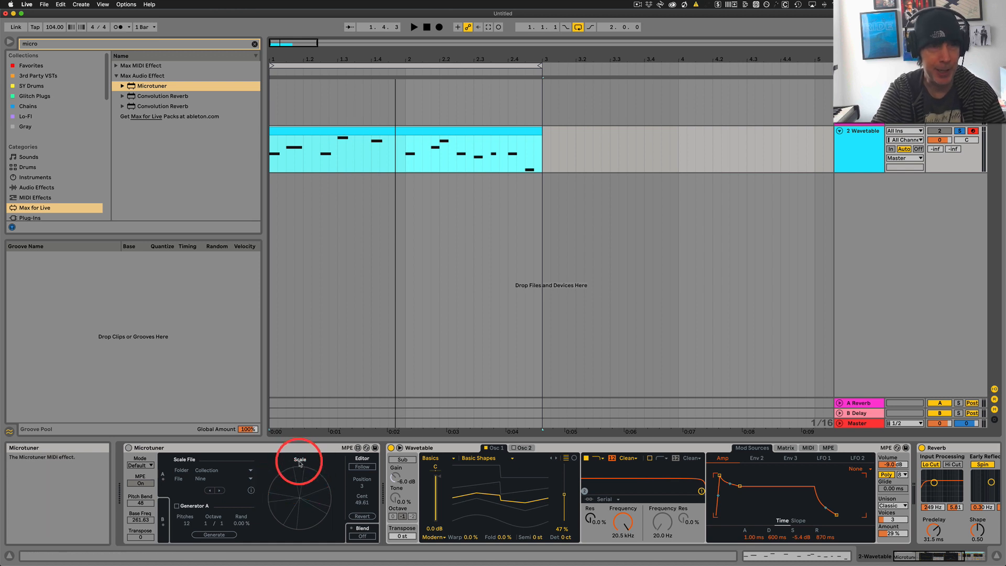
pyautogui.press('space')
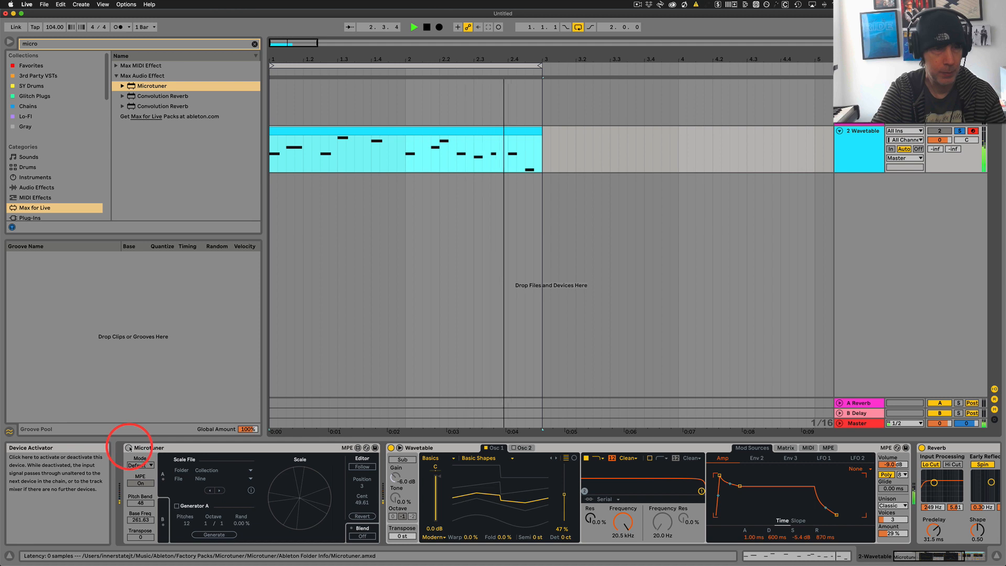
pyautogui.click(129, 448)
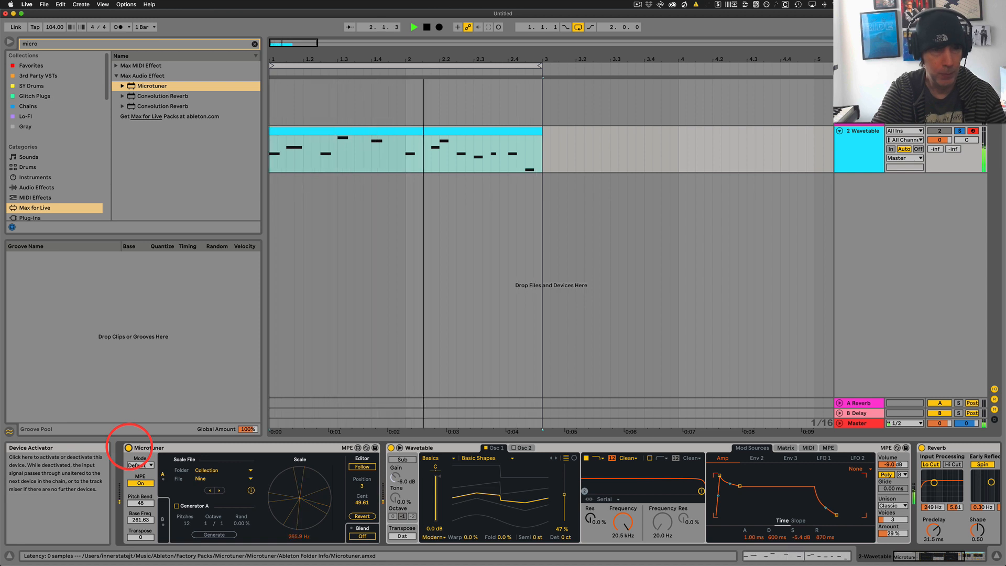
pyautogui.press('space')
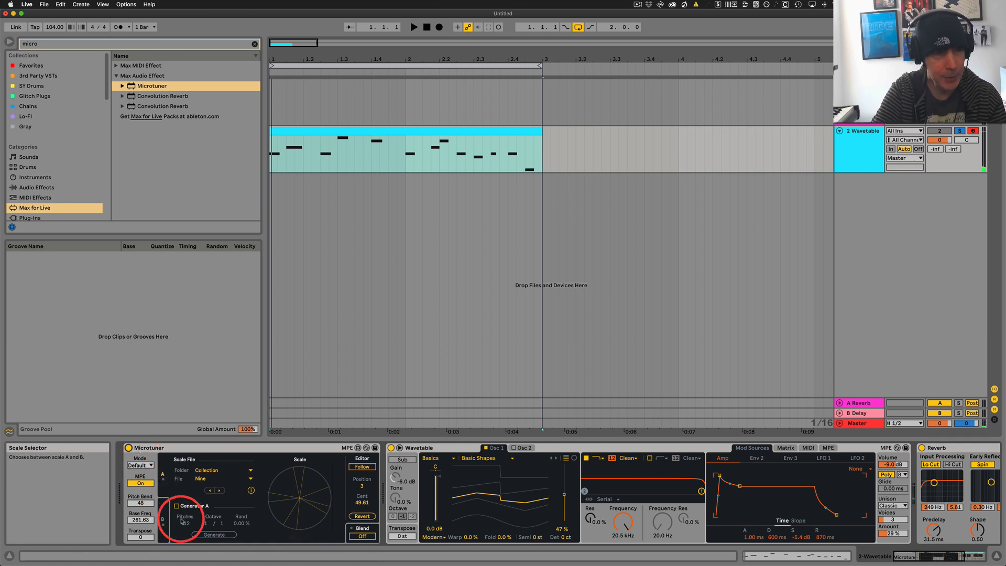
# Step: Turn on Microtuner's Blend section and view scales B and A beside the blended output
pyautogui.click(361, 536)
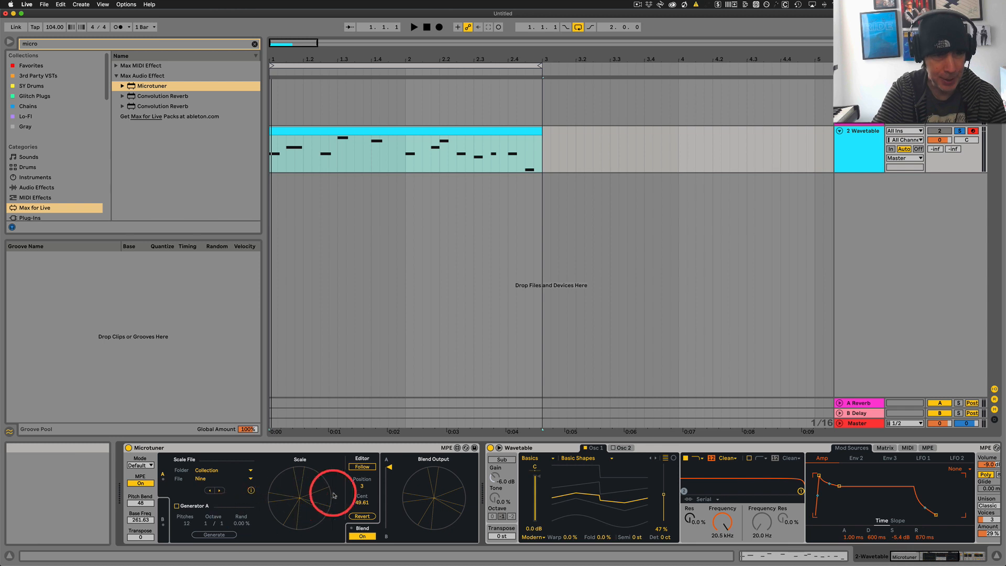
pyautogui.click(163, 524)
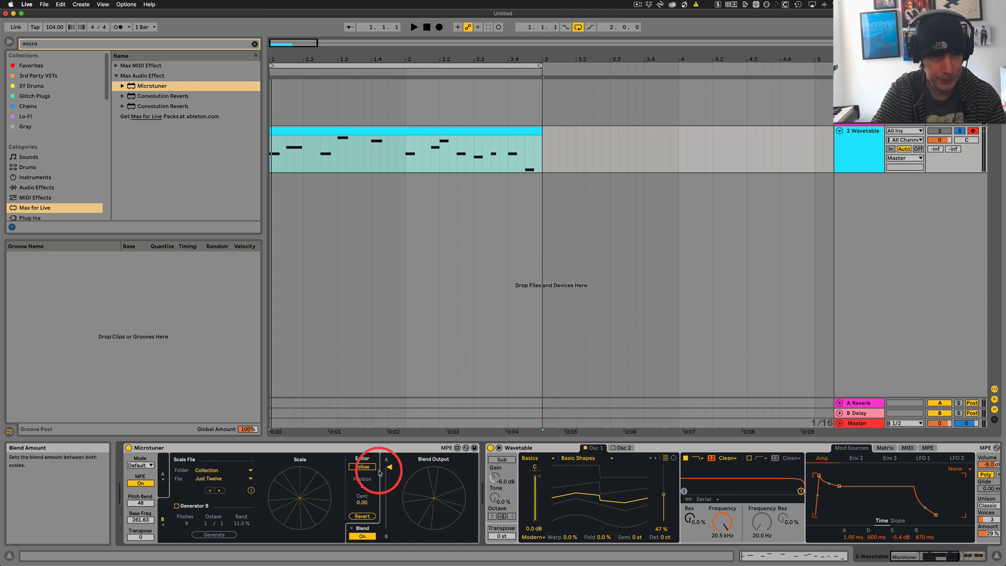
pyautogui.click(162, 474)
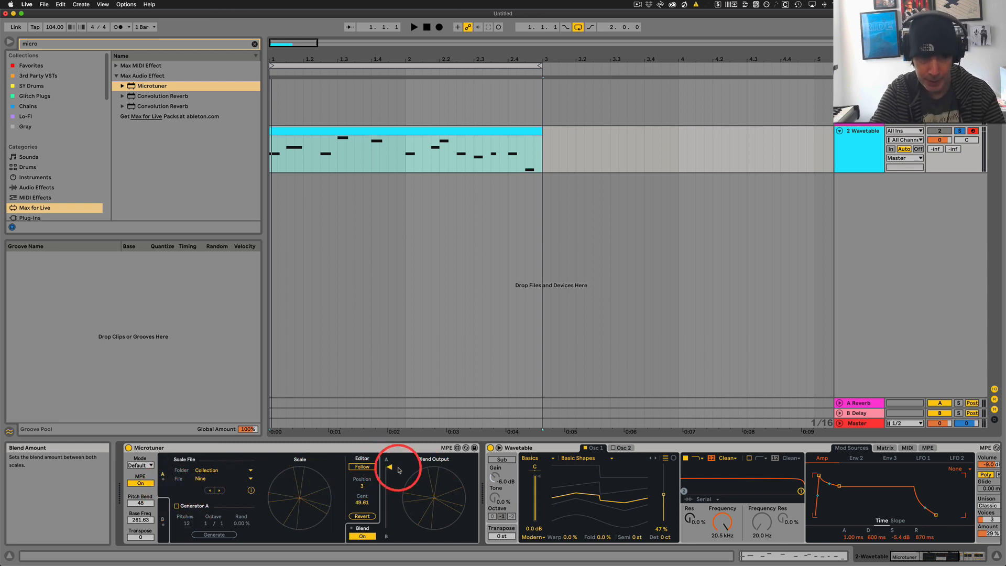
# Step: Switch to scale B and sweep the Blend Amount fully to B and back to A to preview the blended output
pyautogui.moveTo(391, 467)
pyautogui.mouseDown()
pyautogui.moveTo(392, 480)
pyautogui.moveTo(395, 442)
pyautogui.moveTo(393, 465)
pyautogui.mouseUp()
pyautogui.click(162, 518)
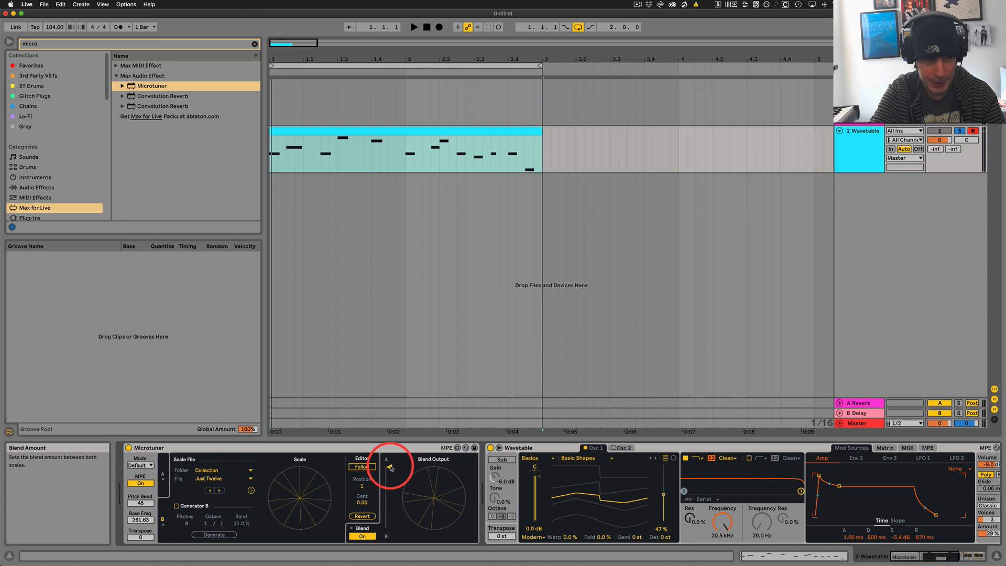
pyautogui.moveTo(394, 470); pyautogui.dragTo(392, 541)
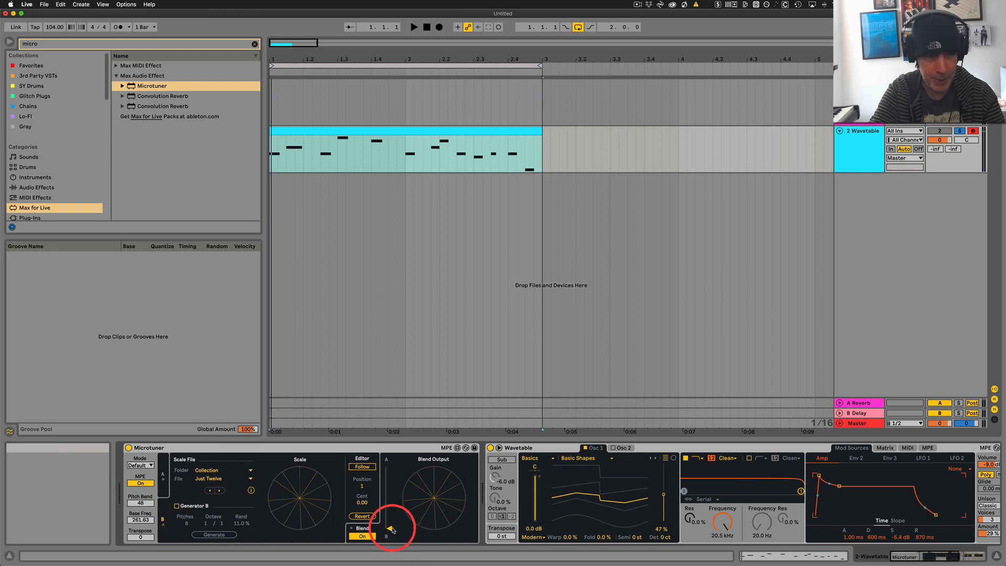
pyautogui.moveTo(387, 529); pyautogui.dragTo(391, 430)
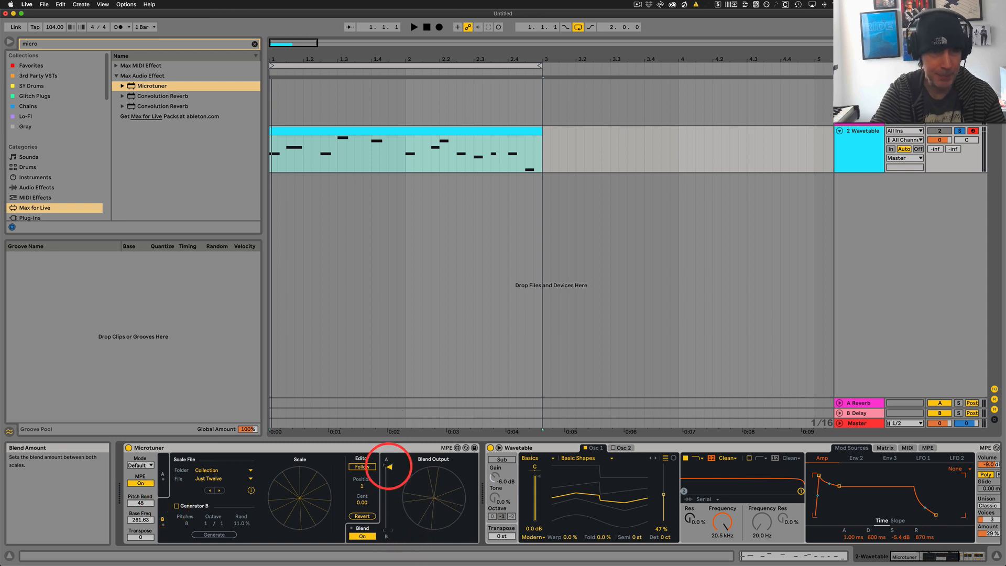
# Step: Play the clip while shifting the Blend Amount towards scale B and back to A, and stop playback
pyautogui.press('space')
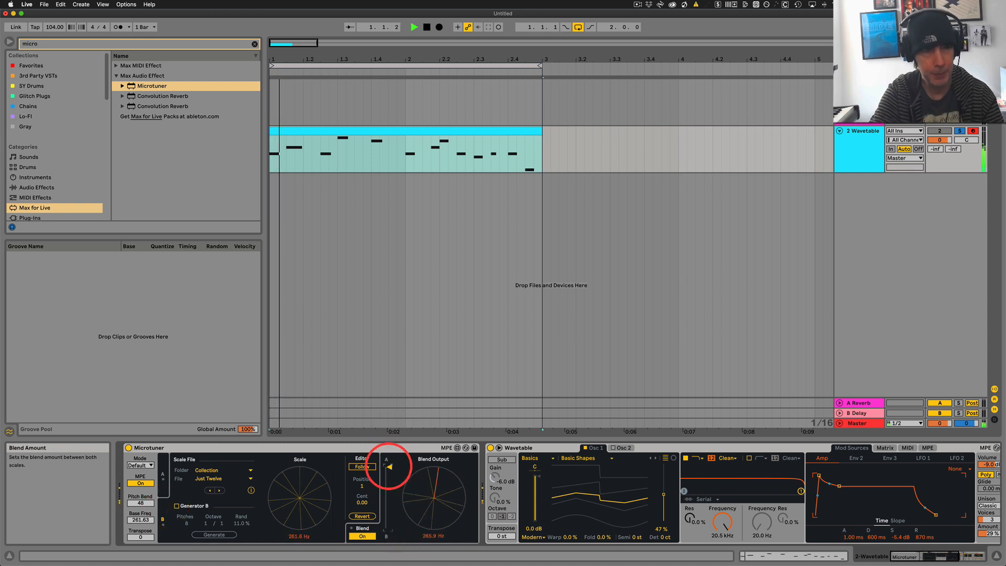
pyautogui.moveTo(389, 471); pyautogui.dragTo(390, 513)
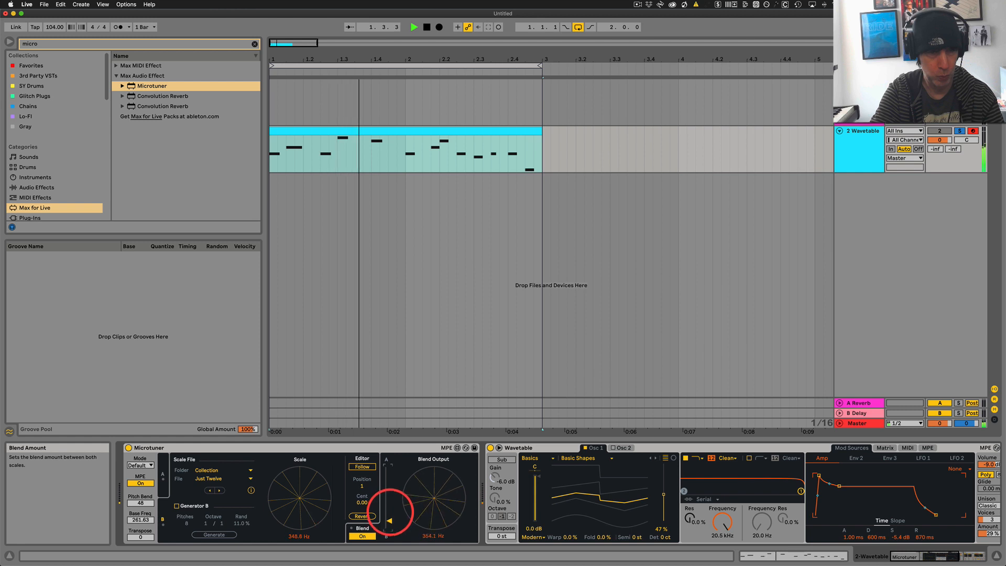
pyautogui.moveTo(390, 507); pyautogui.dragTo(393, 465)
pyautogui.press('space')
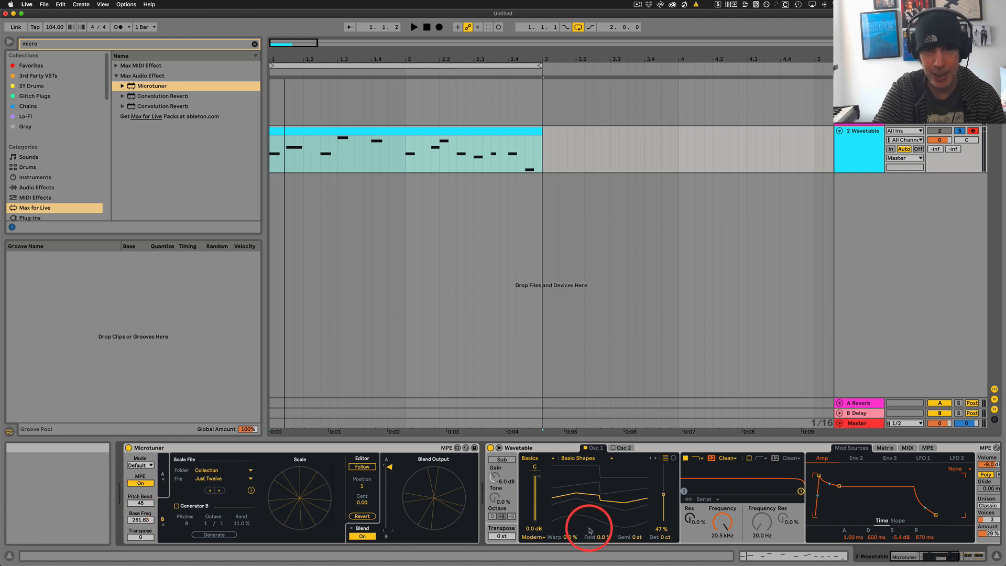
# Step: View the rest of the Wavetable track's device chain and Microtuner's list of operating modes
pyautogui.hscroll(3, 966, 489)
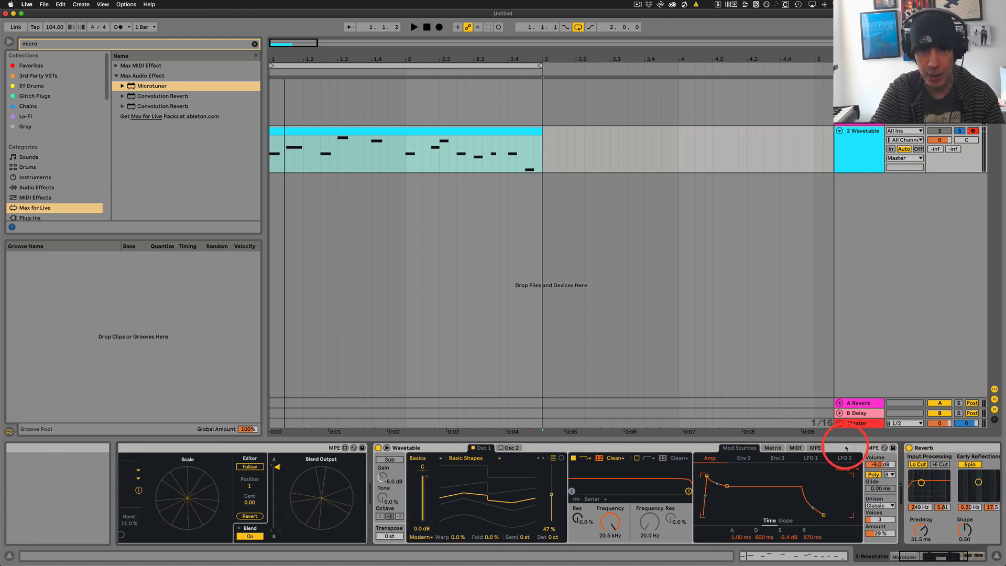
pyautogui.click(260, 448)
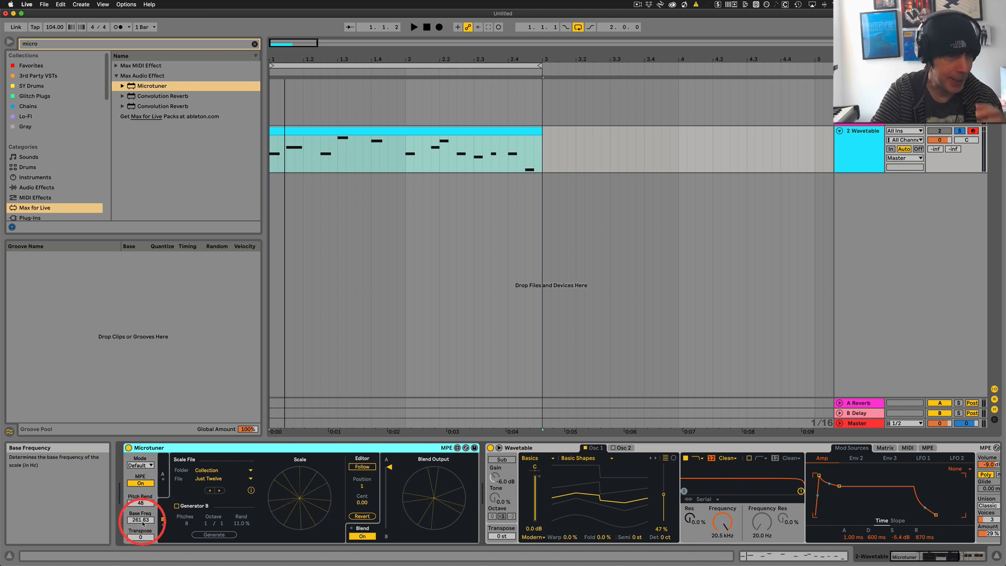
pyautogui.click(143, 465)
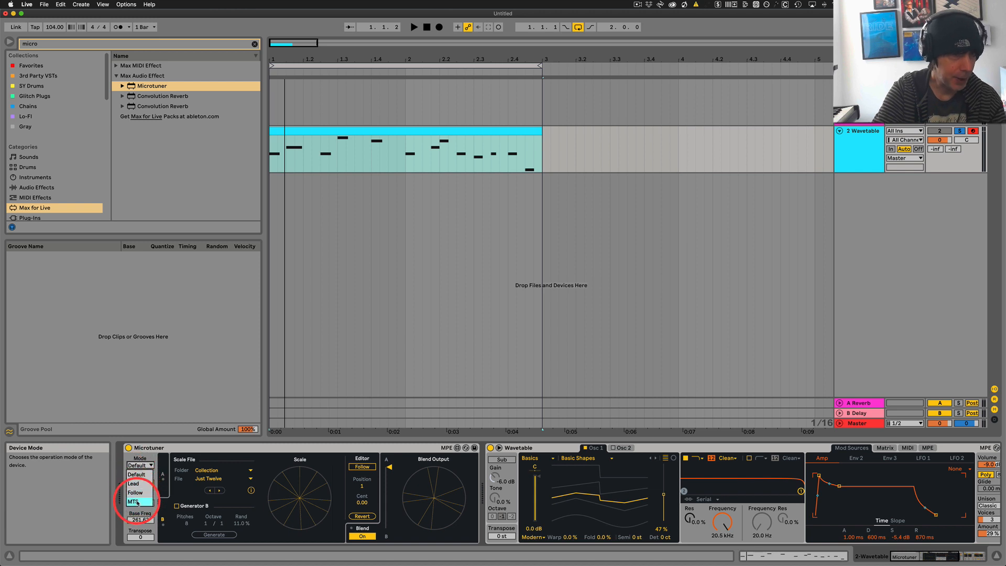
# Step: Keep Microtuner's mode at Default and try the editor's Follow option on and off with incoming notes
pyautogui.click(361, 467)
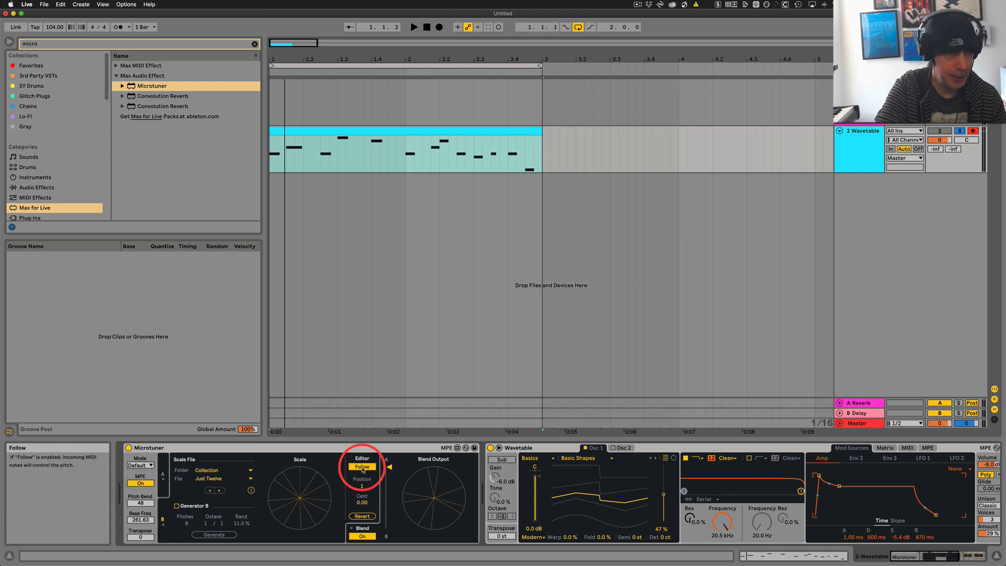
pyautogui.click(369, 468)
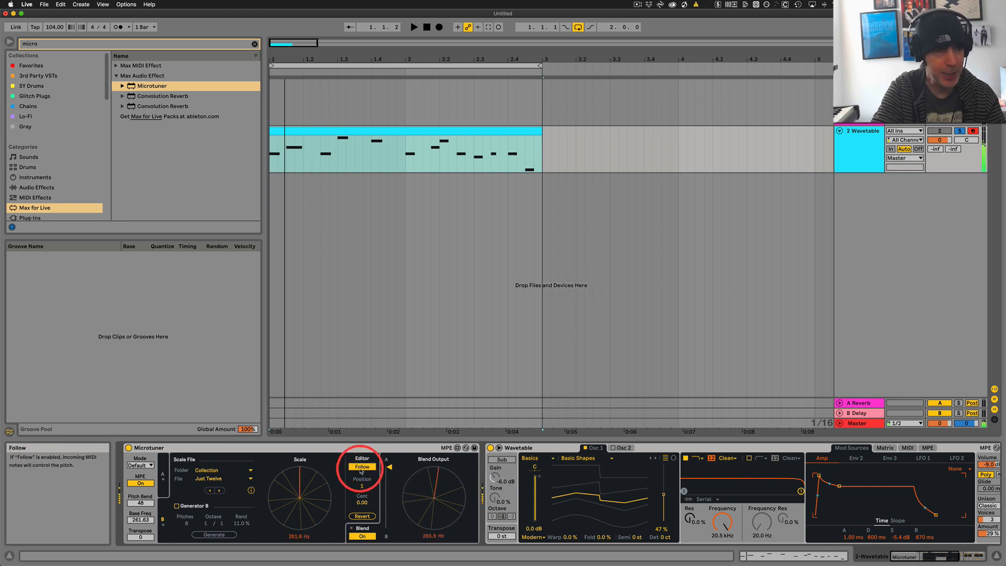
pyautogui.click(362, 467)
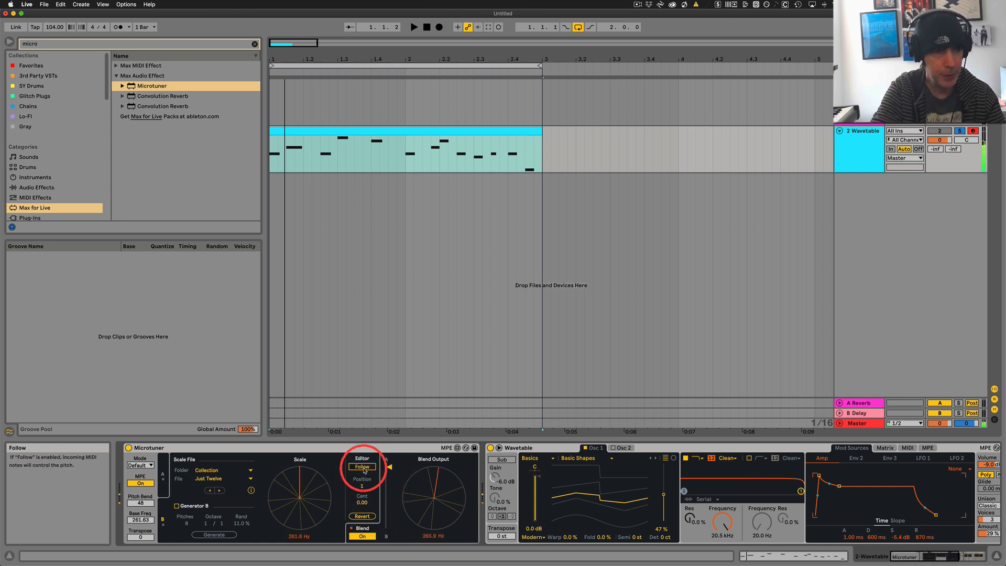
# Step: Revert scale A to its original pitches and load the zex46 scale file into it
pyautogui.click(163, 474)
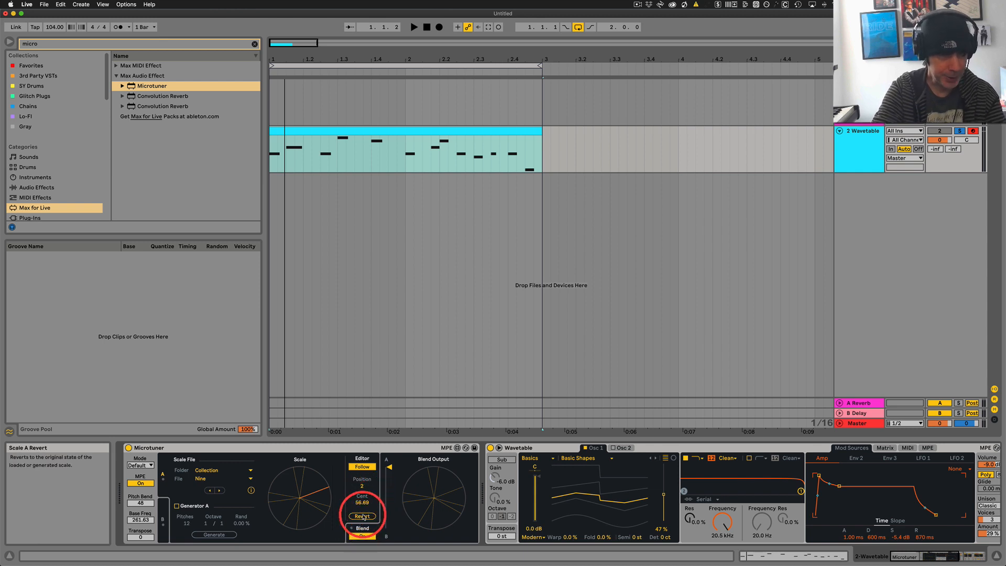
pyautogui.click(363, 517)
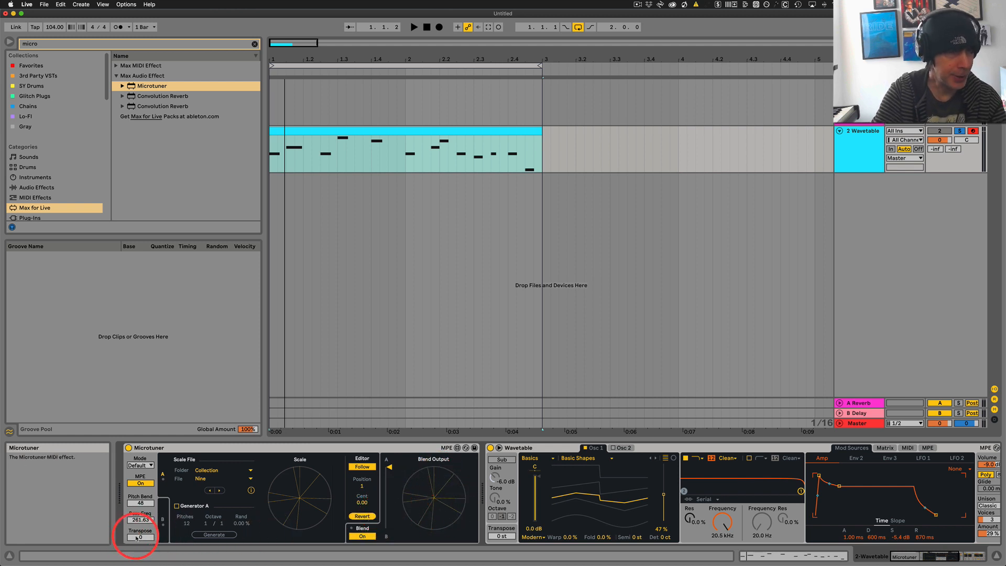
pyautogui.click(251, 480)
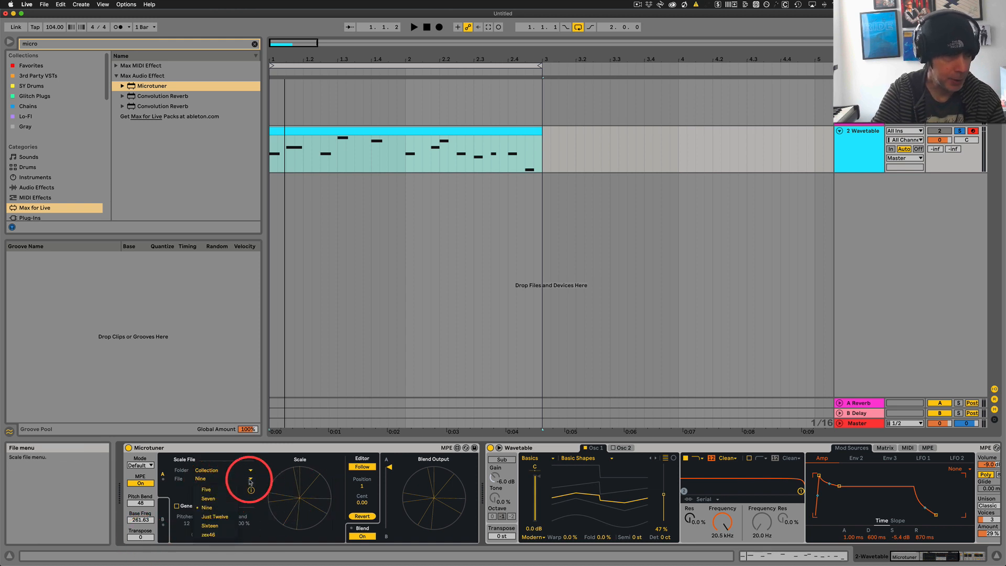
pyautogui.click(208, 535)
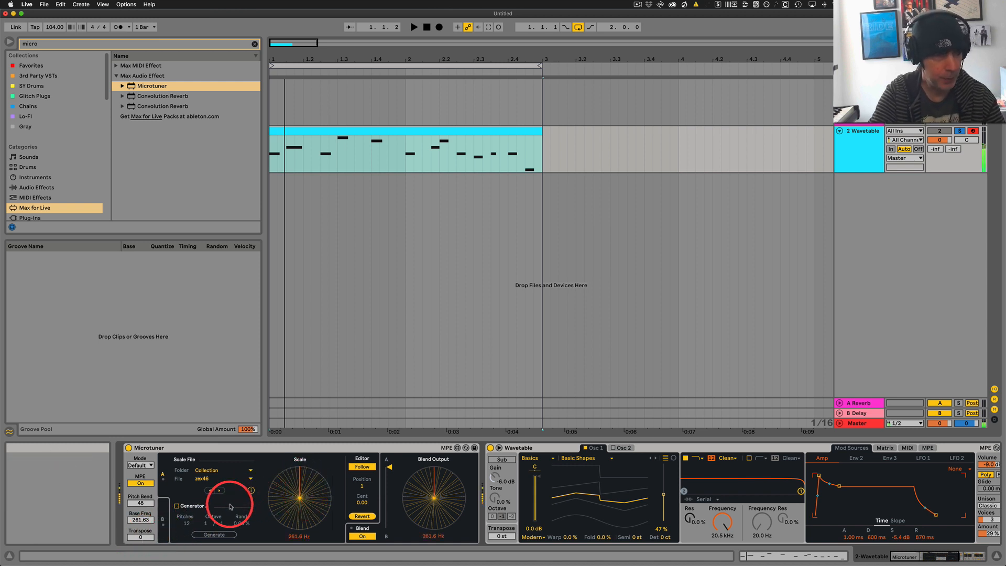
# Step: Try out Microtuner's Transpose and Blend Amount controls with the zex46 scale, and select the MIDI clip
pyautogui.moveTo(141, 536)
pyautogui.mouseDown()
pyautogui.moveTo(146, 512)
pyautogui.moveTo(152, 540)
pyautogui.mouseUp()
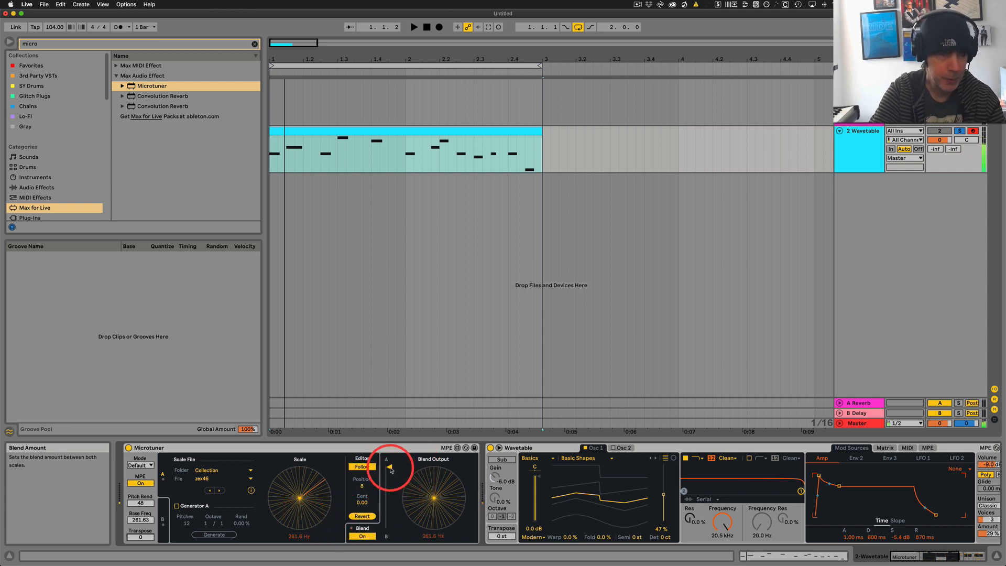
pyautogui.moveTo(392, 470)
pyautogui.mouseDown()
pyautogui.moveTo(395, 546)
pyautogui.moveTo(406, 481)
pyautogui.moveTo(390, 468)
pyautogui.mouseUp()
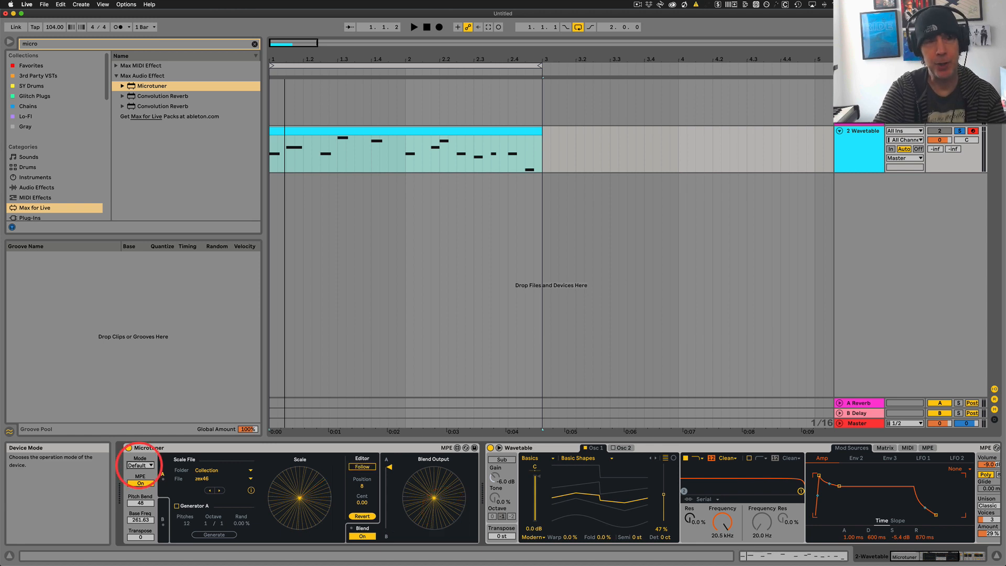
pyautogui.click(203, 452)
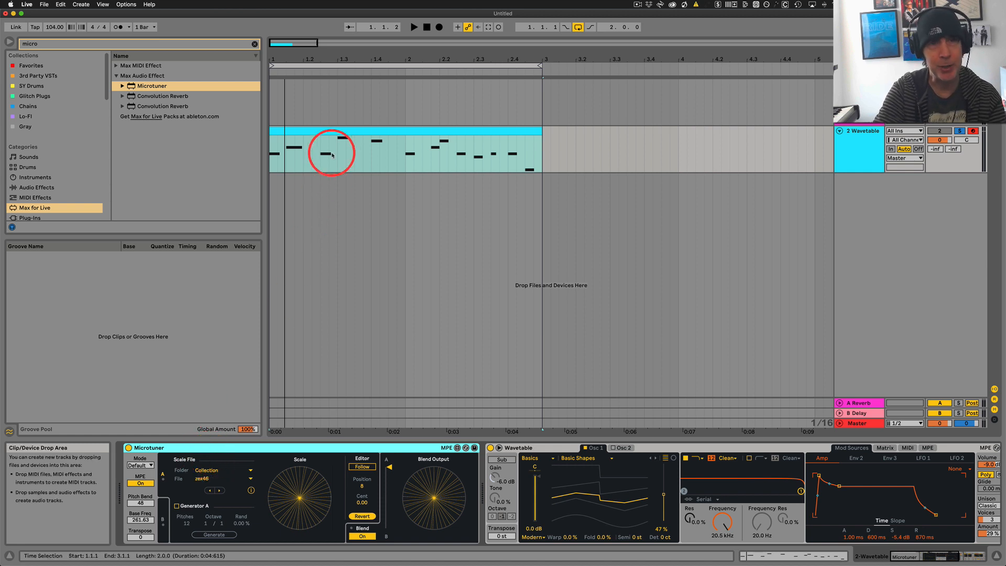
pyautogui.click(316, 134)
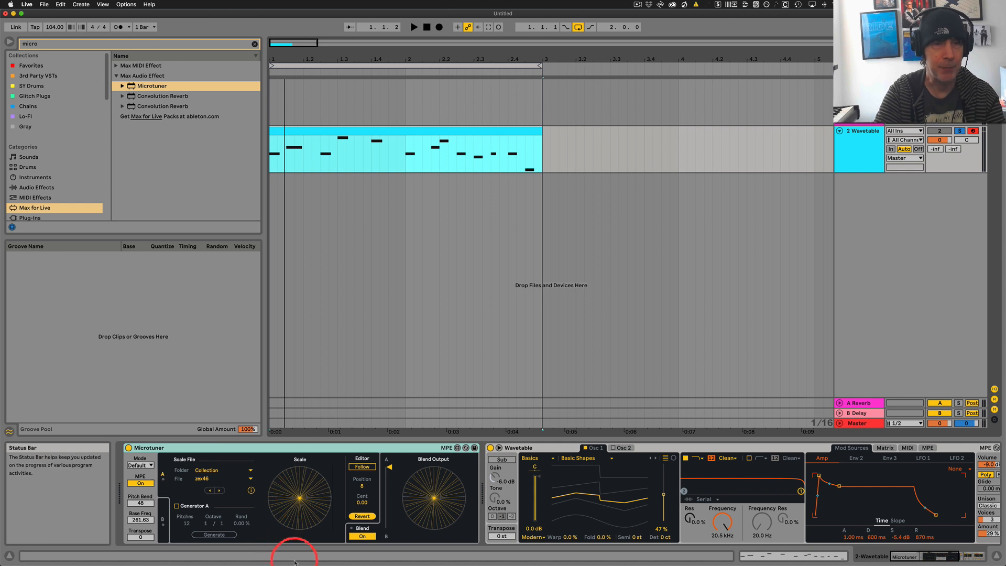
# Step: Load the Just Twelve scale file into Microtuner's scale A and select the device
pyautogui.click(203, 478)
pyautogui.click(213, 518)
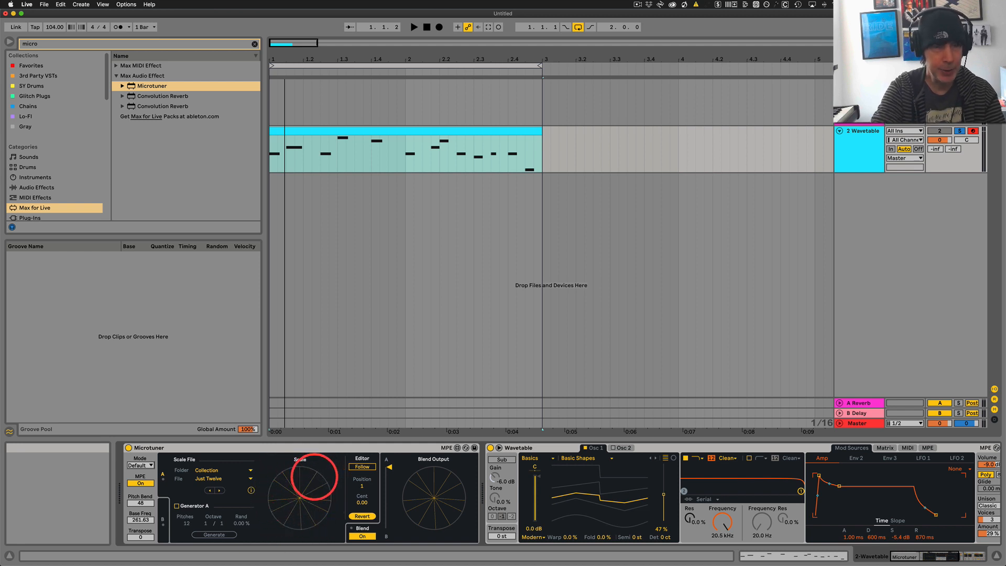
pyautogui.click(306, 495)
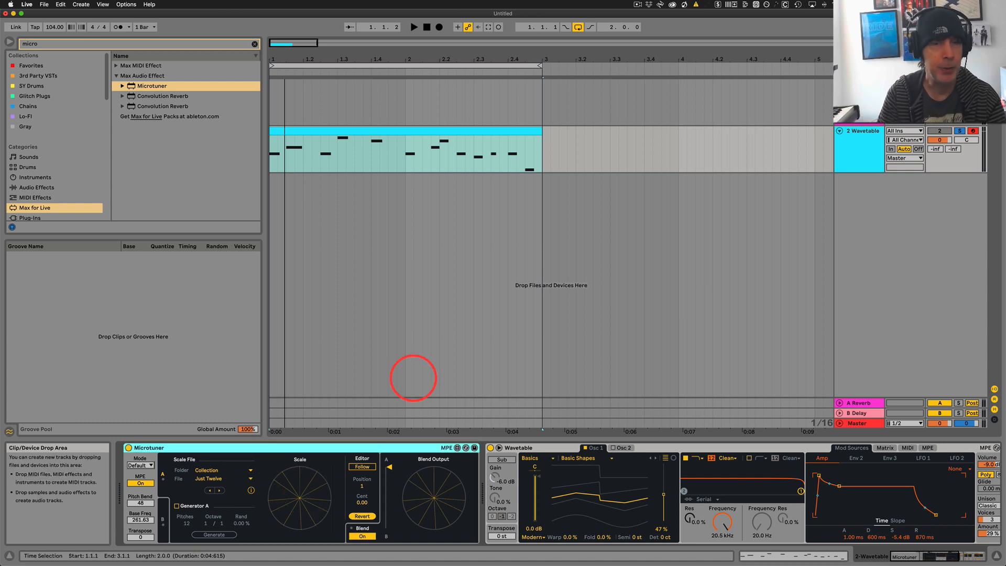